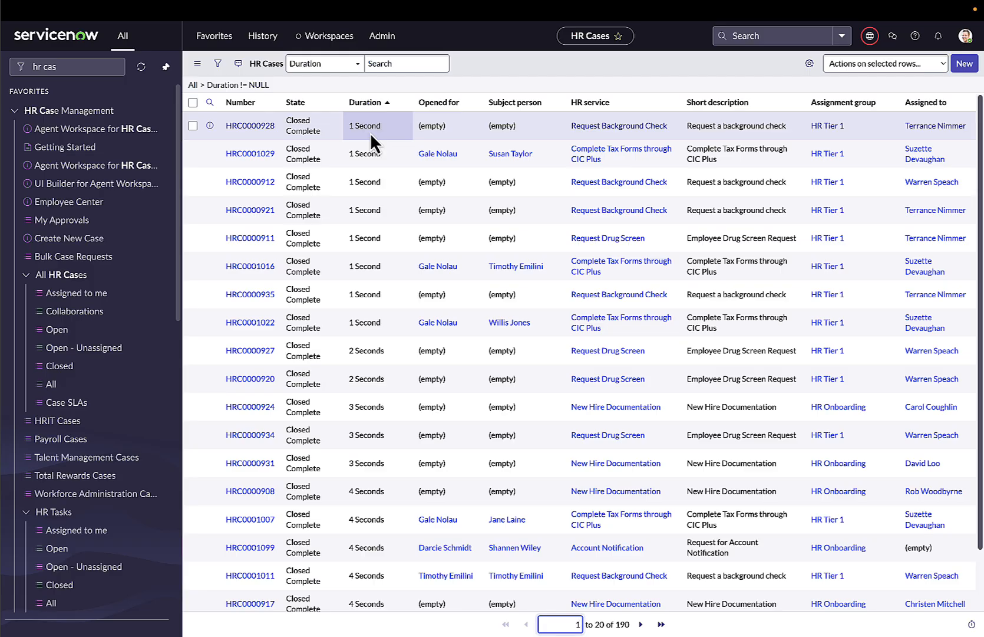
- Page through the HR cases sorted by duration up to rows 61 to 80 and examine the Duration values
scroll(368, 230, "down", 2)
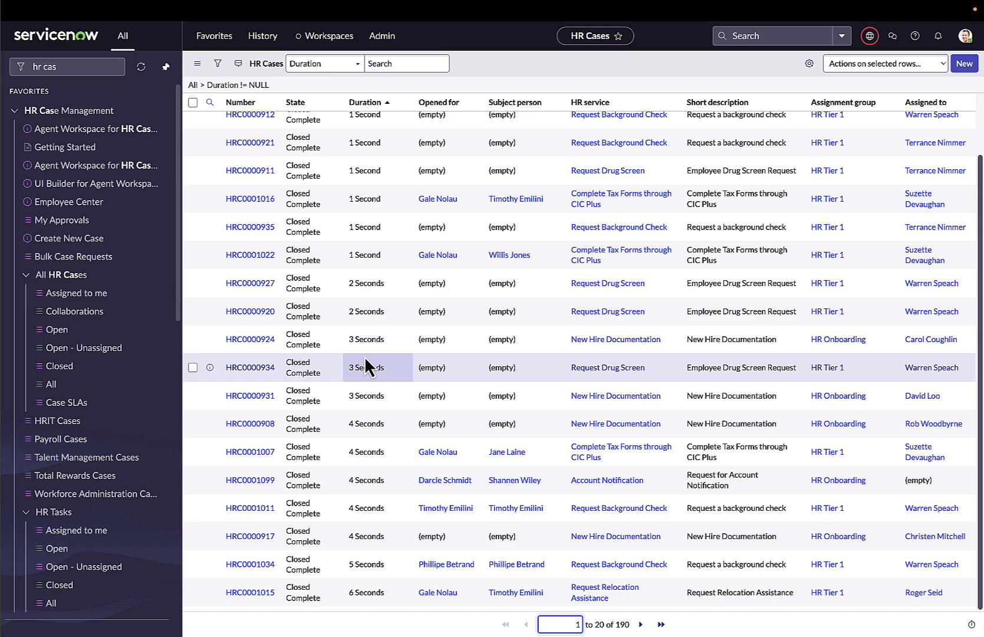
left_click(641, 623)
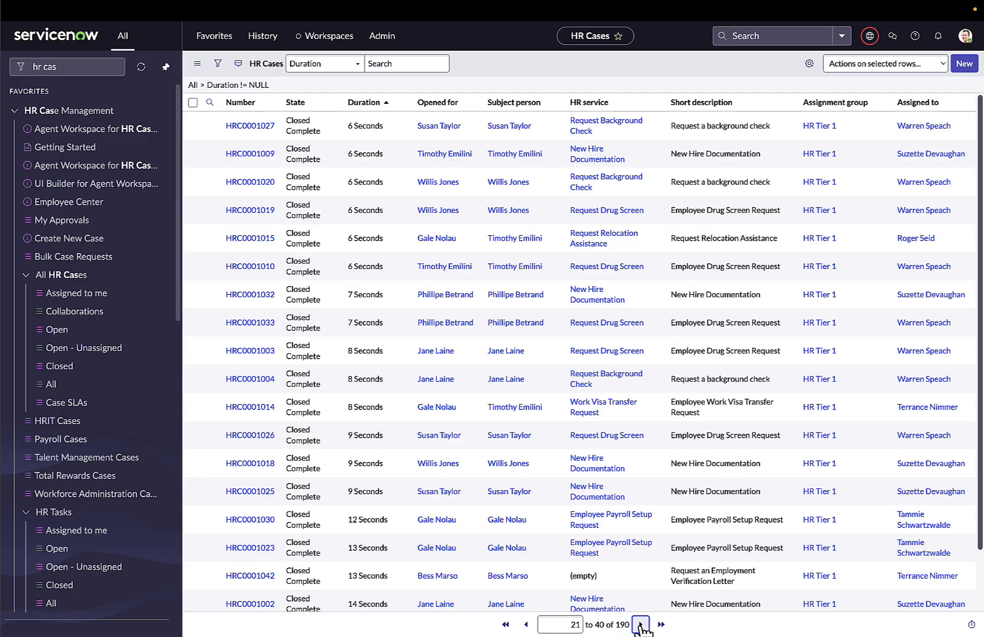
left_click(641, 624)
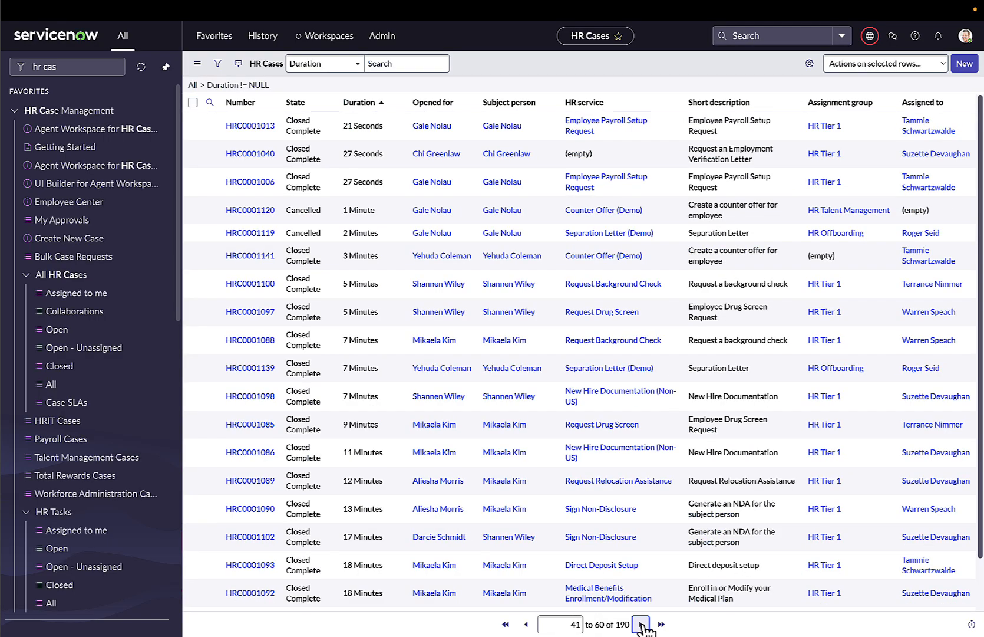
left_click(641, 624)
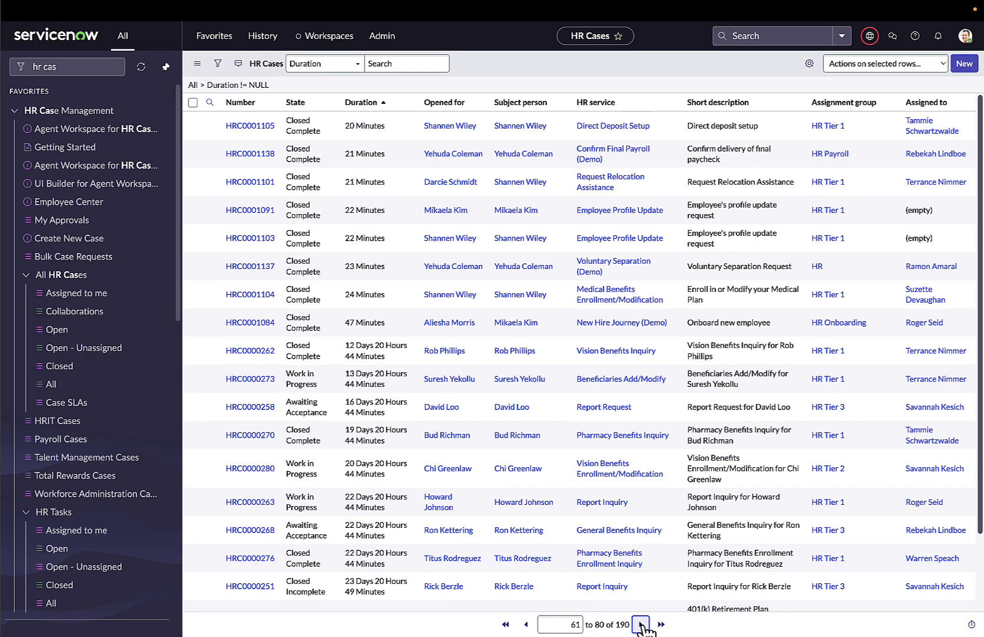
mouse_move(344, 349)
left_mouse_down()
mouse_move(399, 344)
mouse_move(382, 372)
mouse_move(343, 371)
mouse_move(389, 370)
mouse_move(397, 387)
left_mouse_up()
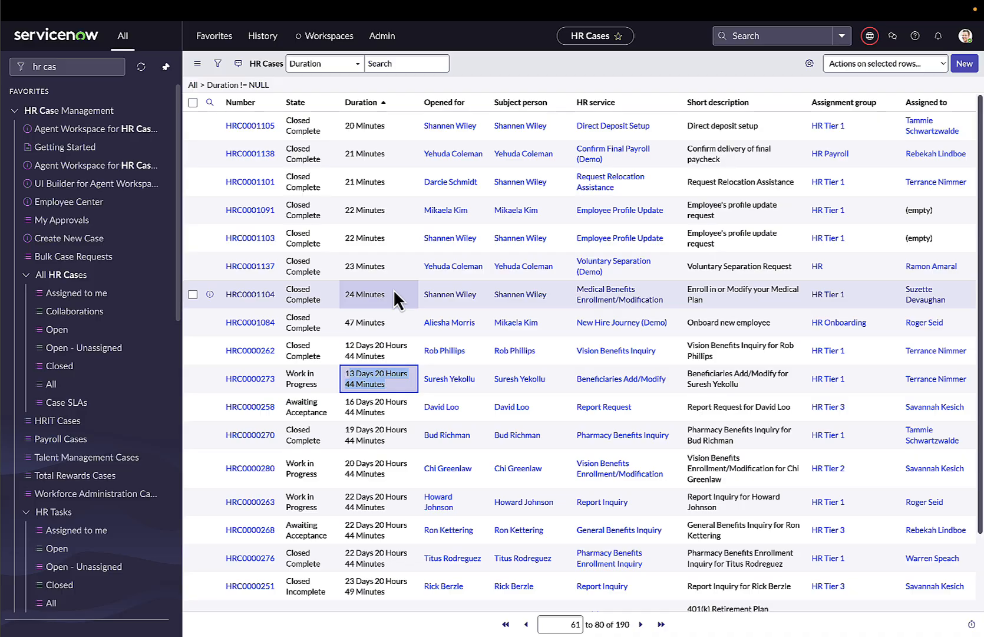
- Filter the navigator for "report r" and open the Report Ranges list
left_click(62, 66)
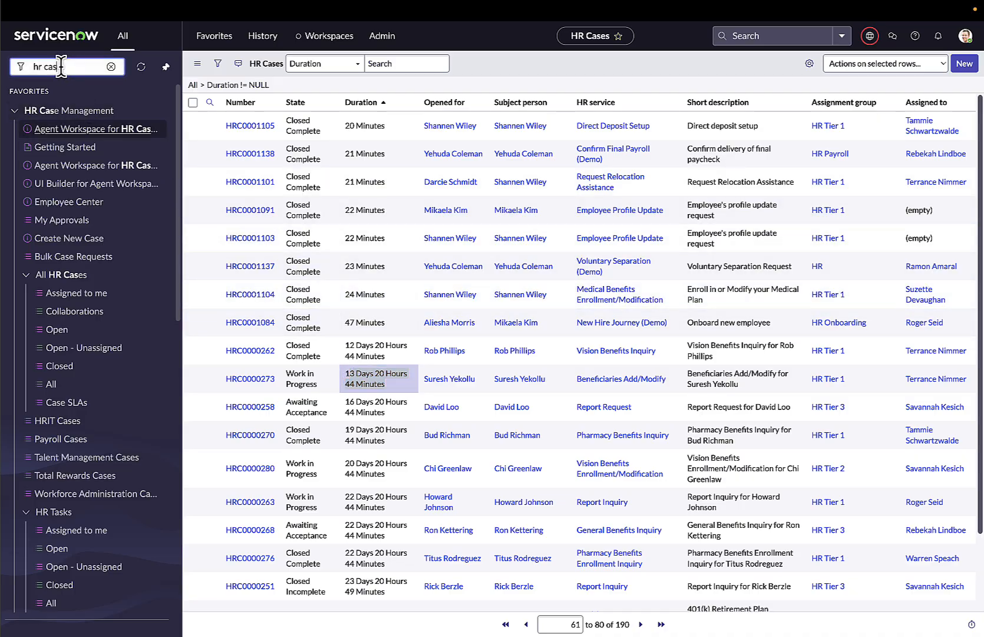
key("ctrl+a")
type("repor")
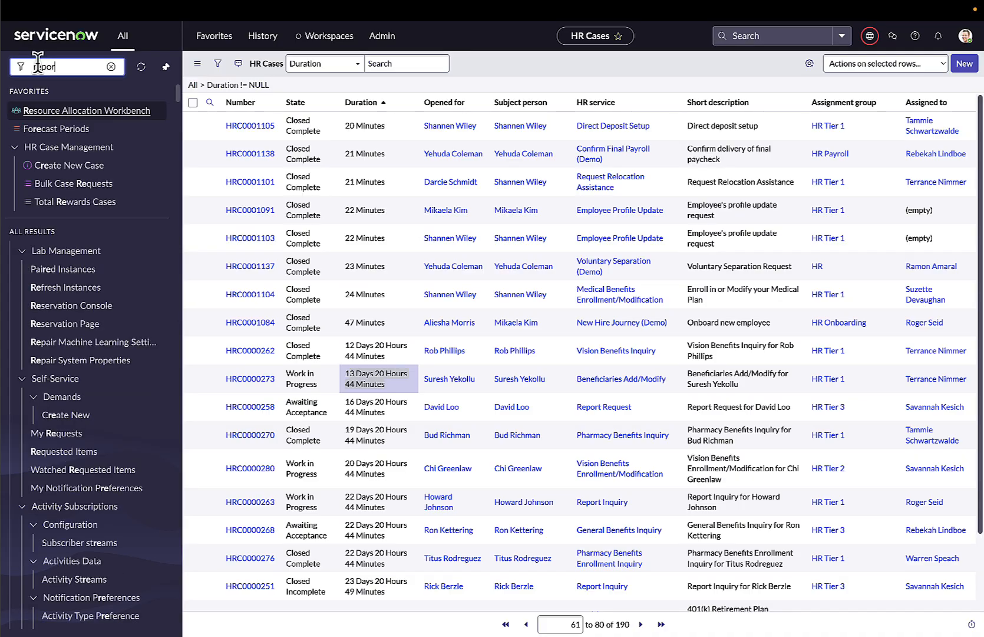
type("t r")
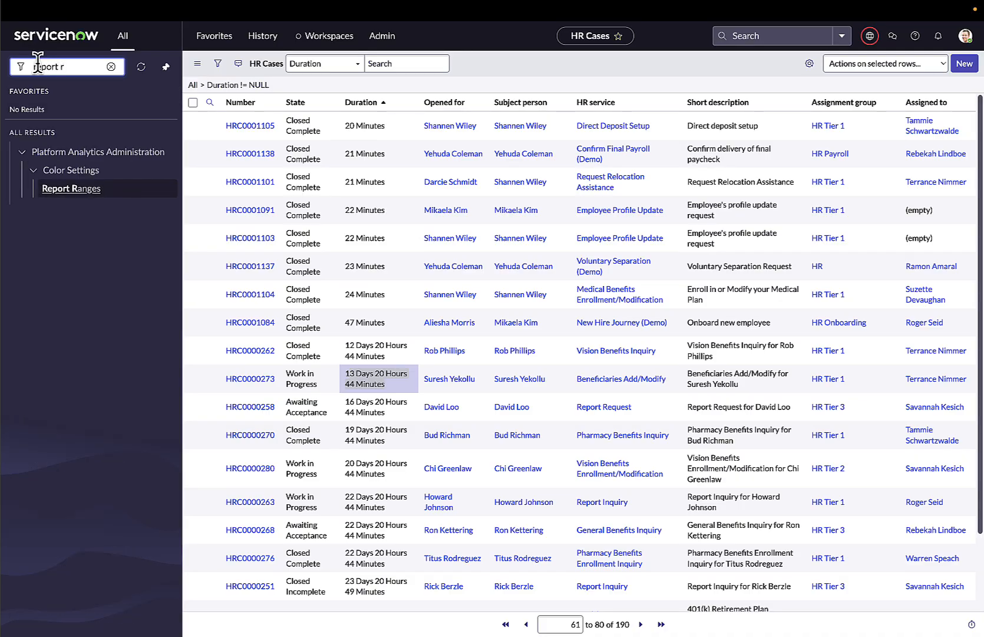
left_click(87, 193)
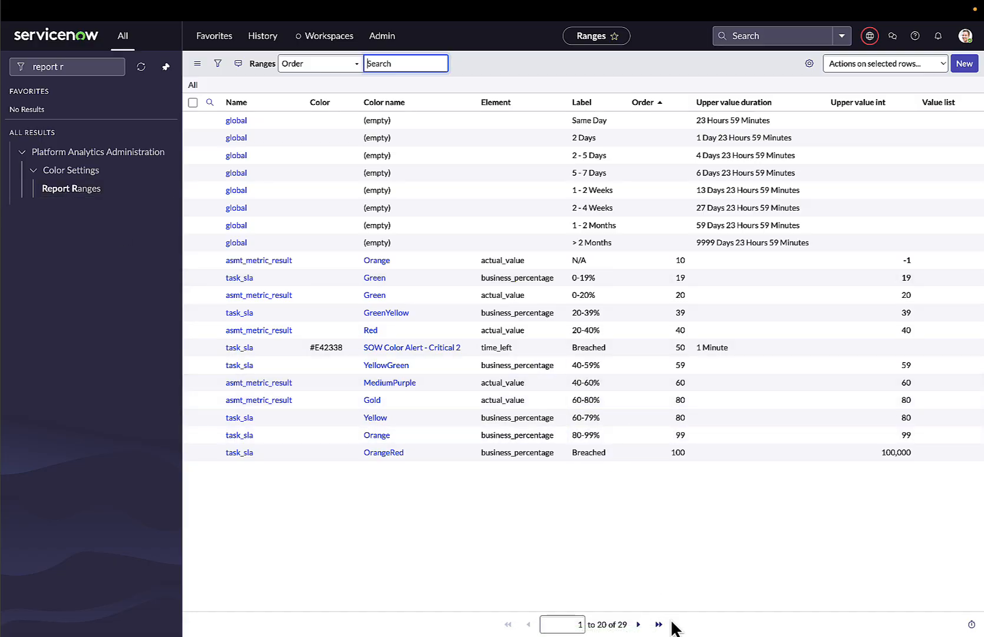
- Restrict the ranges list to records whose name matches sn_hr_core_case
left_click(639, 623)
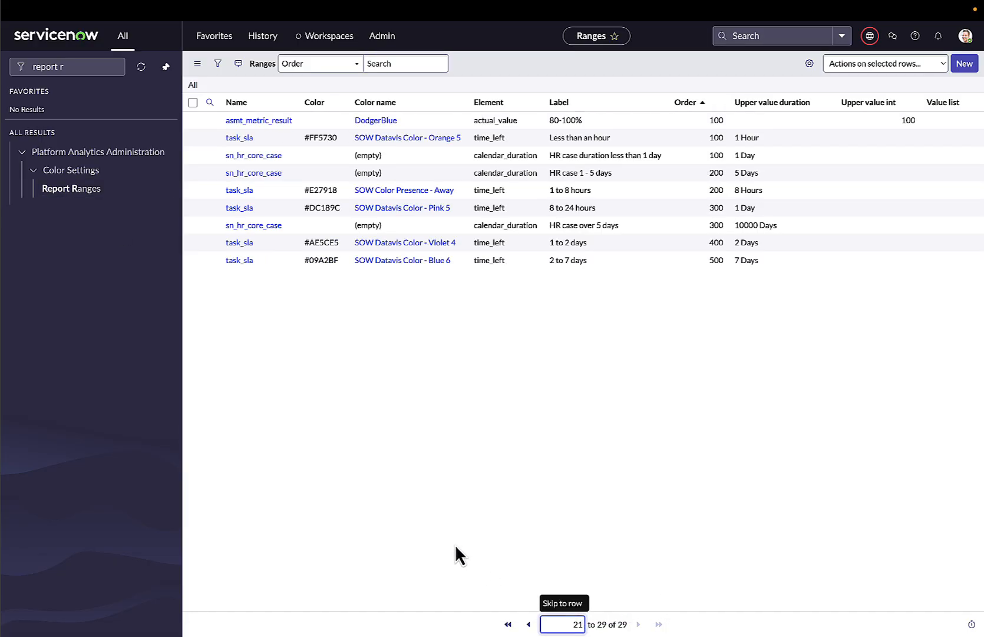
right_click(265, 157)
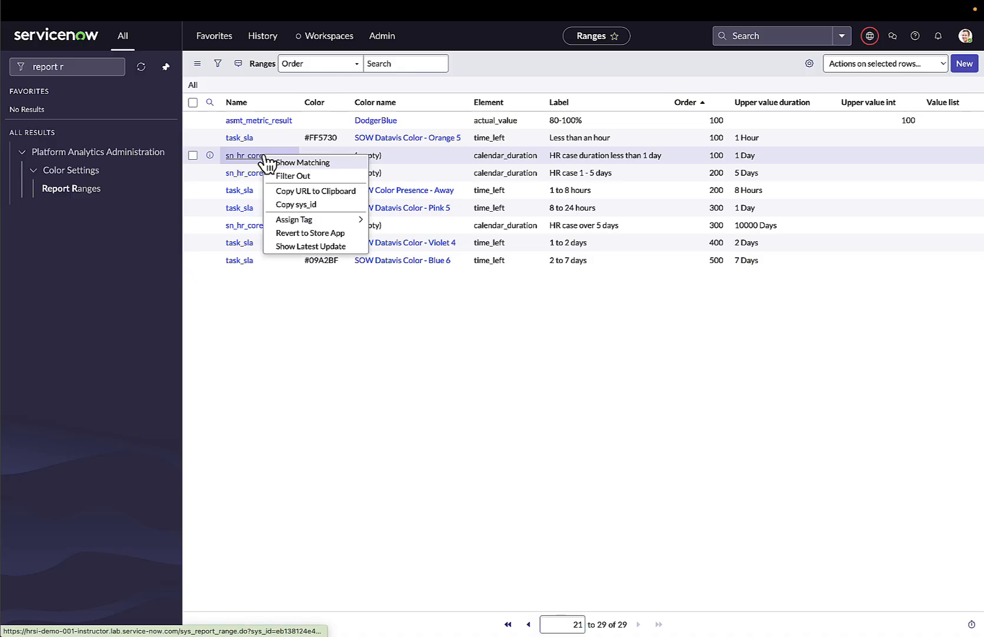
left_click(302, 163)
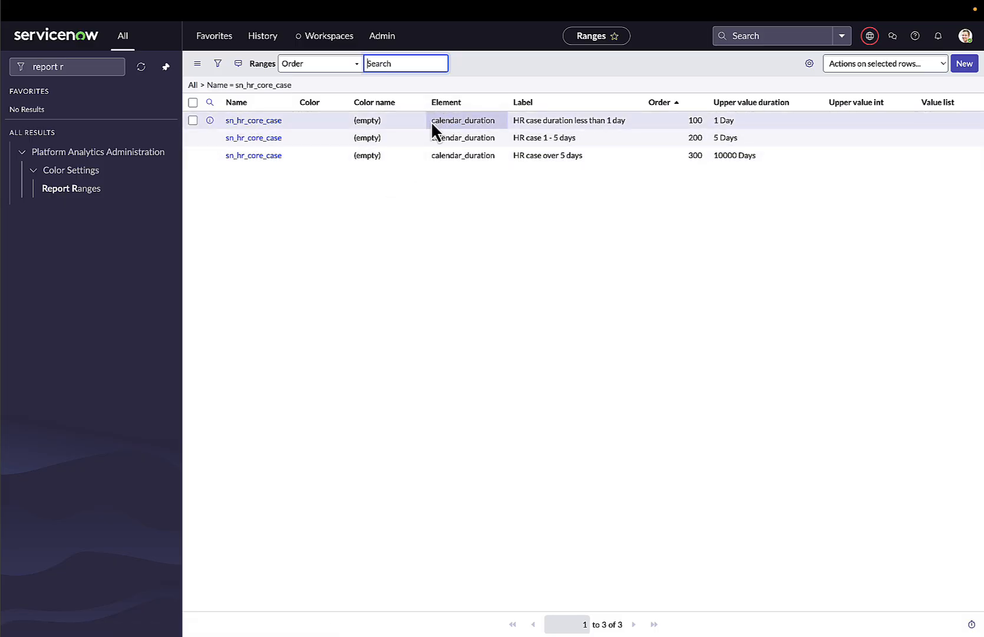
- Examine the element of the first HR case range and the labels of all the HR case ranges
left_click_drag(431, 121, 501, 122)
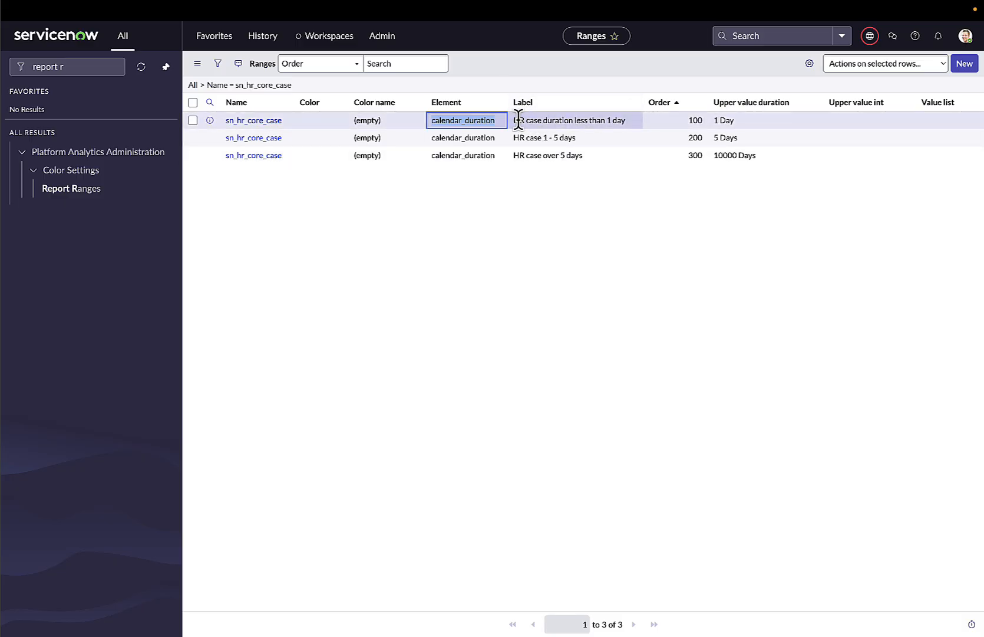
left_click_drag(519, 120, 632, 122)
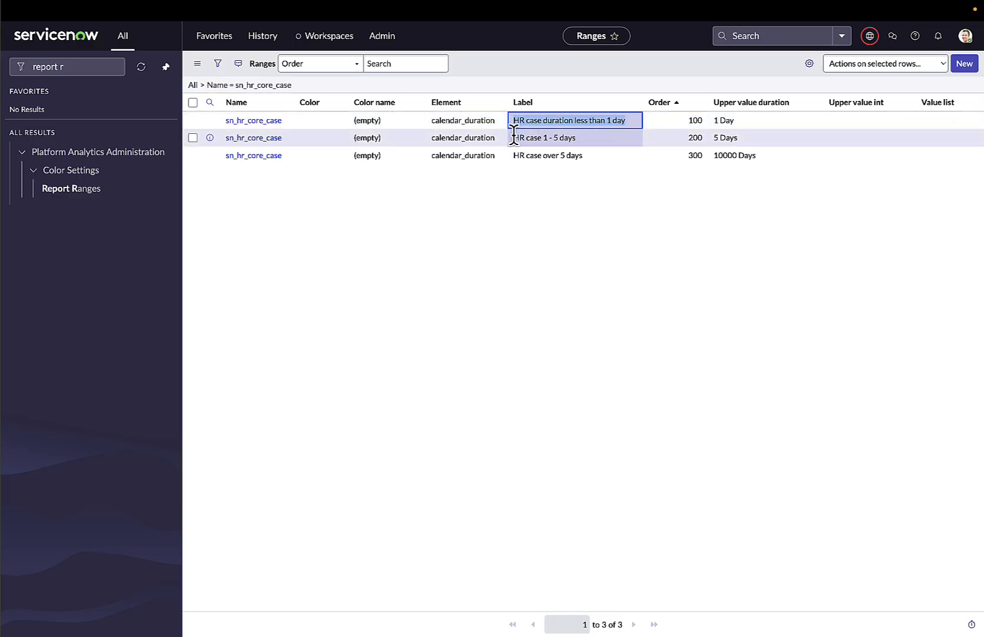
left_click_drag(514, 137, 582, 137)
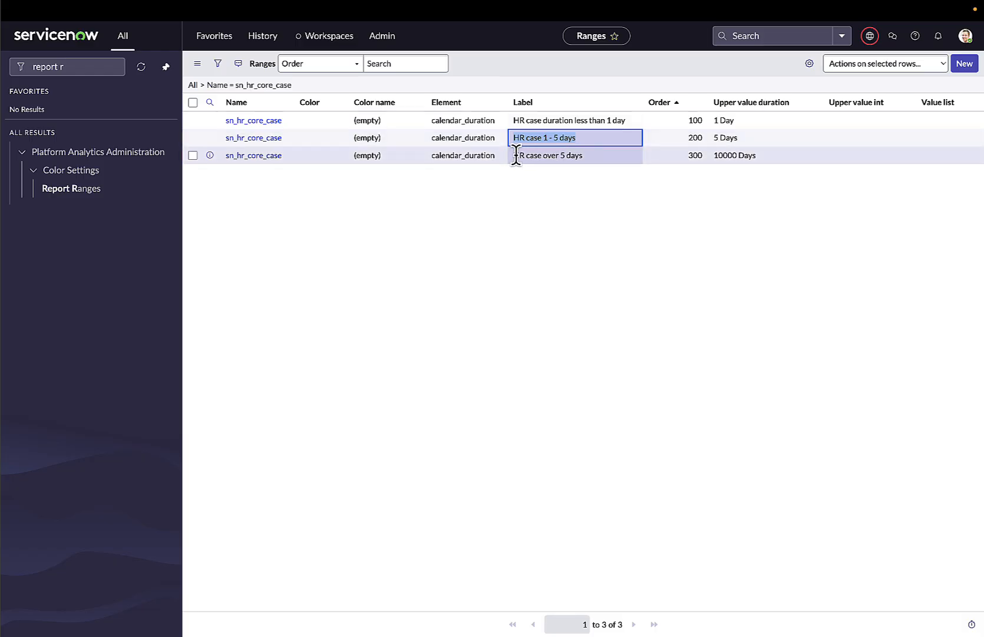
left_click_drag(513, 155, 585, 155)
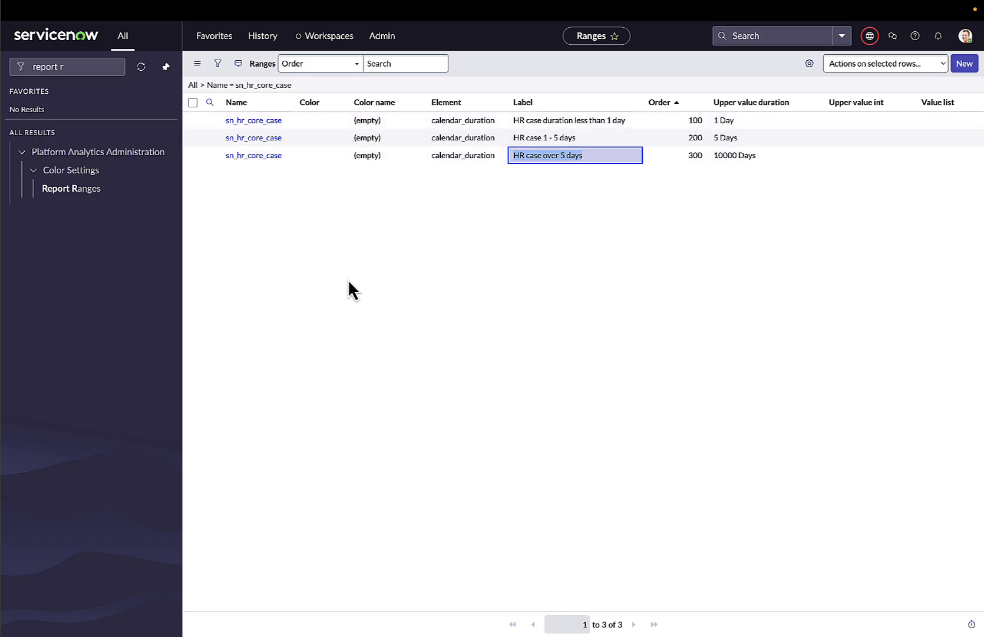
- Open the "HR case duration less than 1 day" range, examine its order, element and upper value fields, and return to the list
left_click(268, 123)
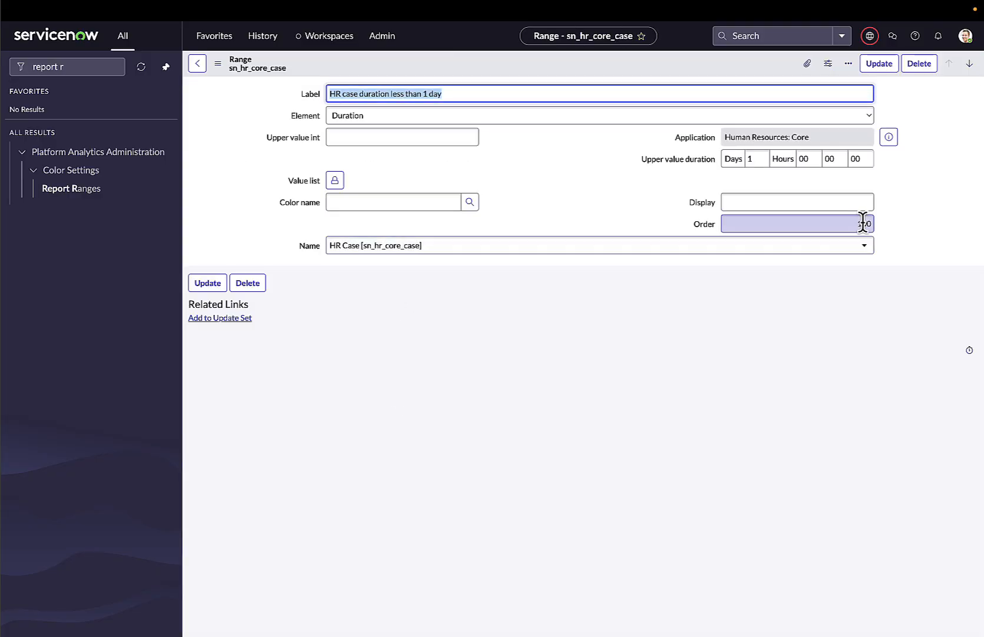
left_click_drag(857, 222, 877, 227)
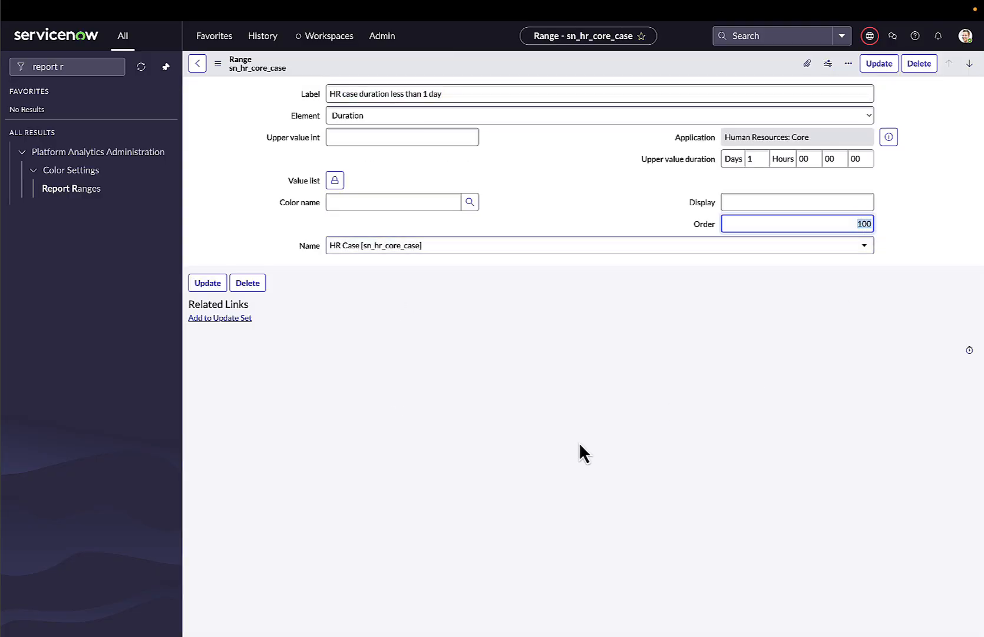
left_click(364, 117)
left_click(362, 118)
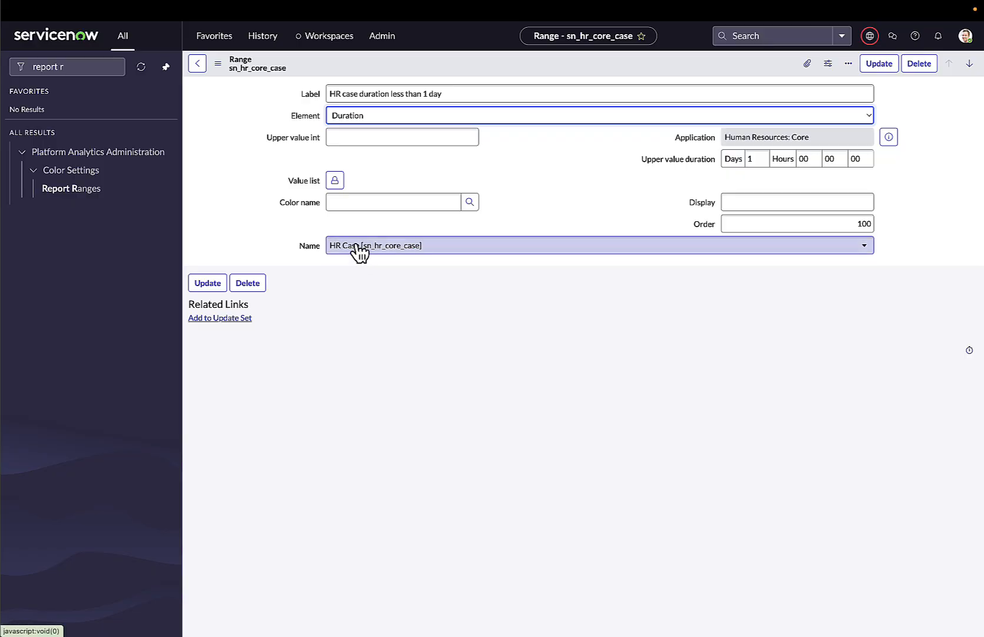
left_click(356, 136)
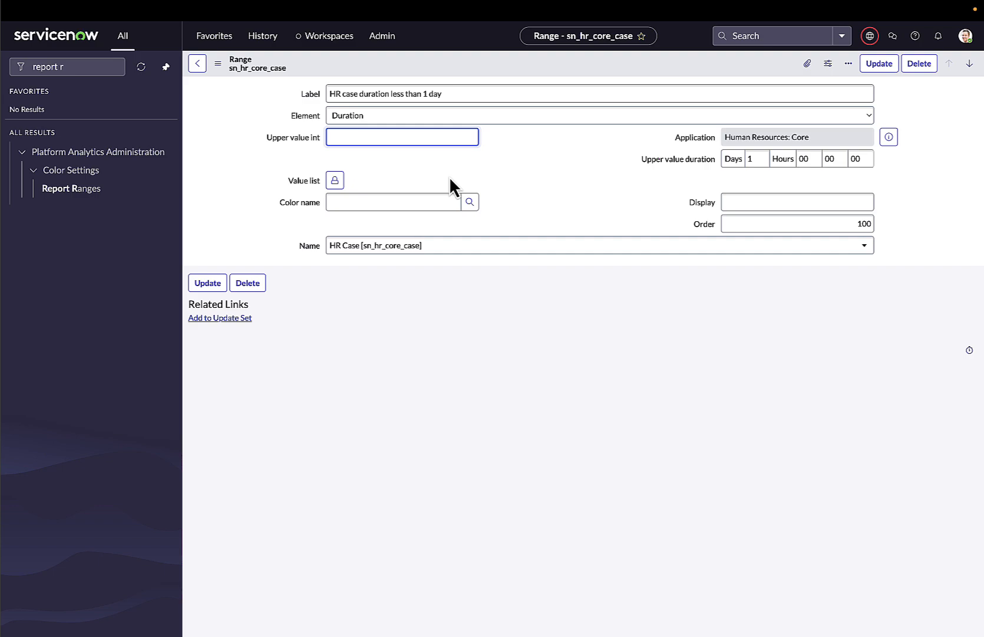
left_click(754, 158)
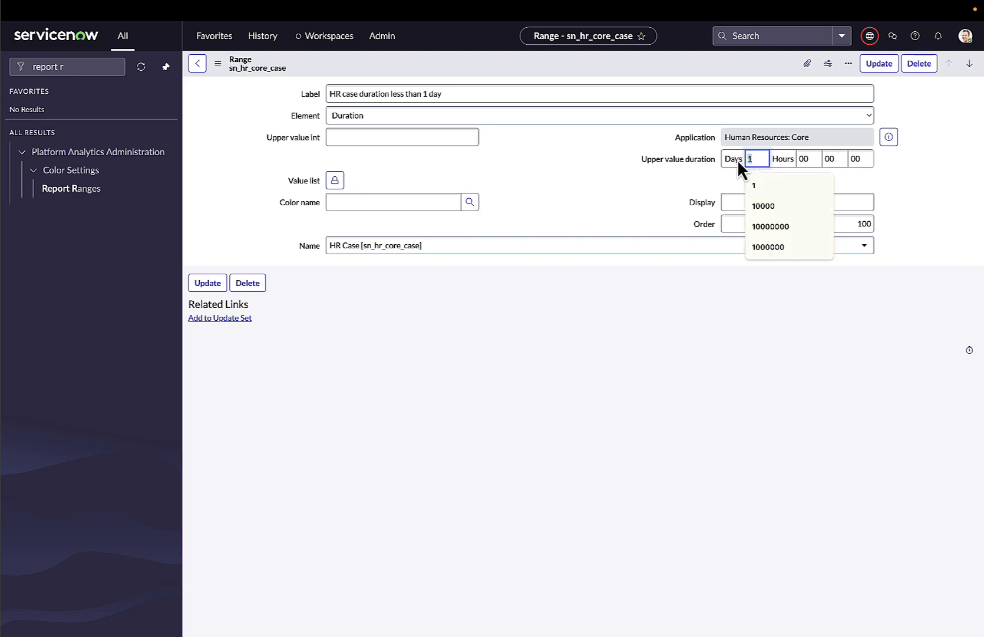
left_click(653, 173)
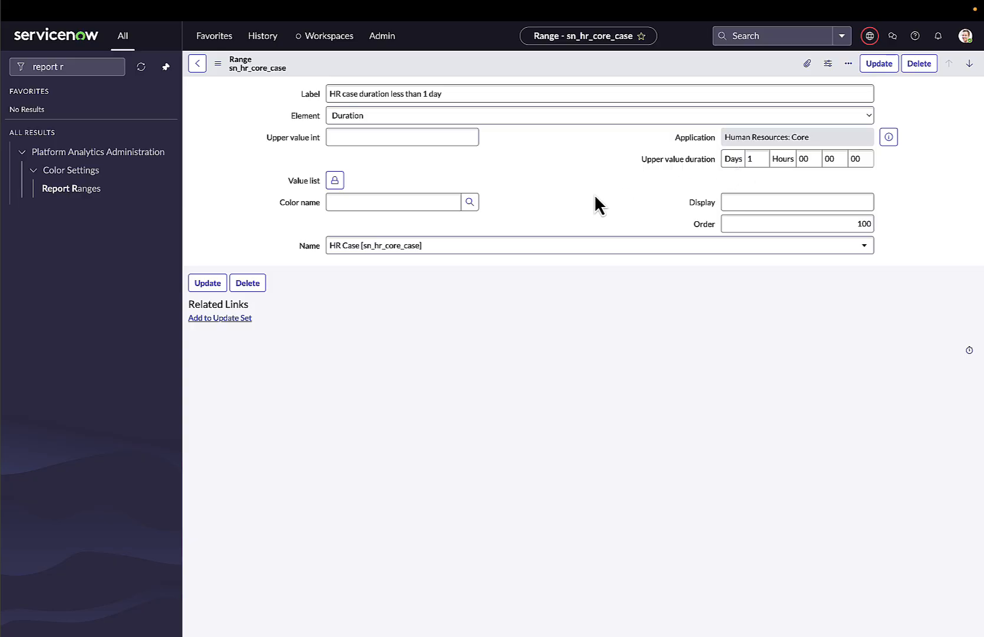
left_click(197, 63)
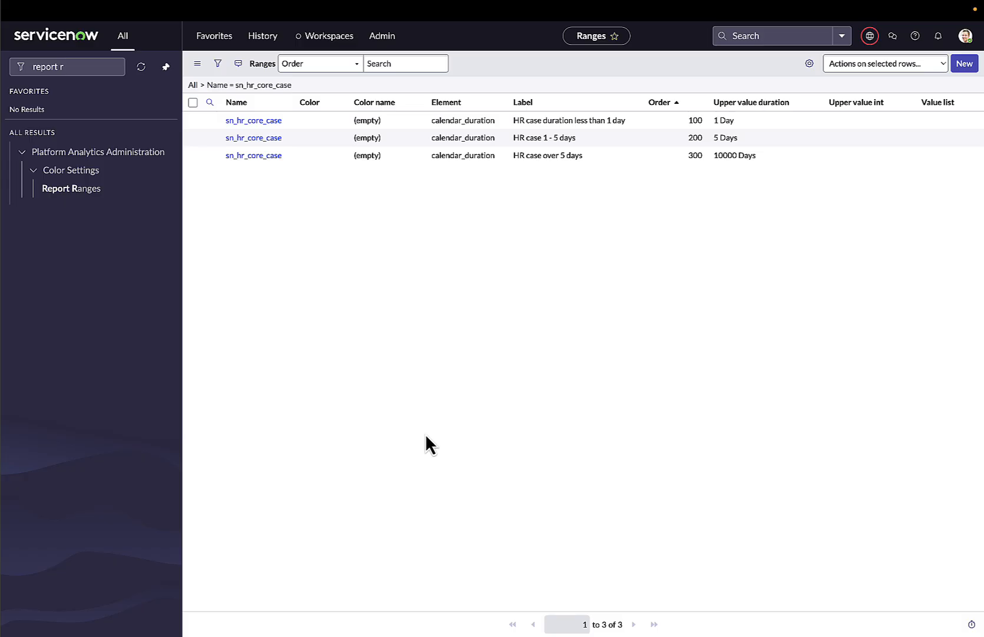
- Review the name, element, order and upper value duration of the "HR case duration less than 1 day" range in the list
left_click(262, 123)
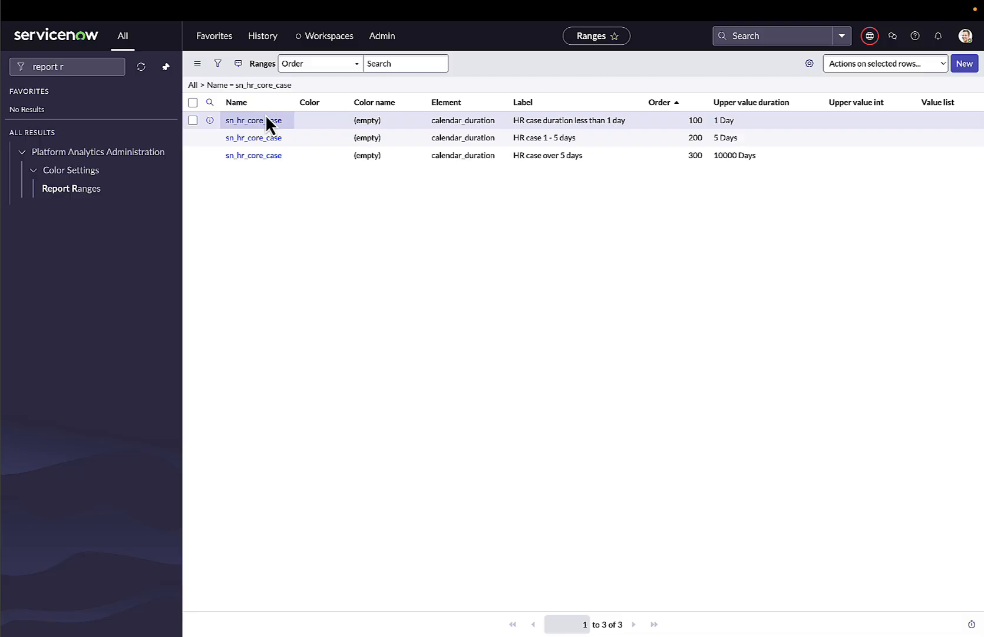
left_click(433, 123)
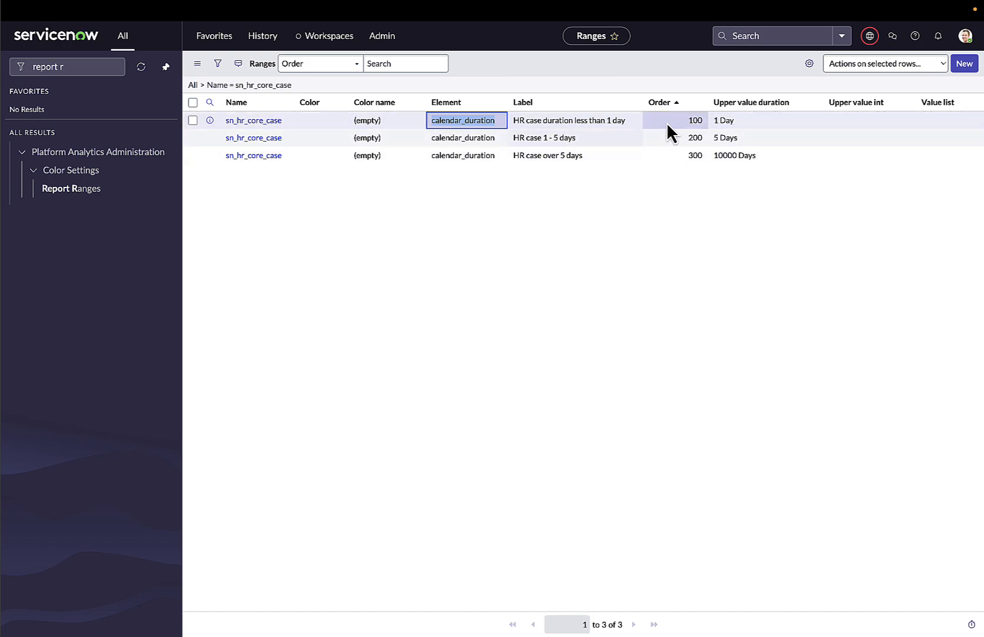
left_click(701, 121)
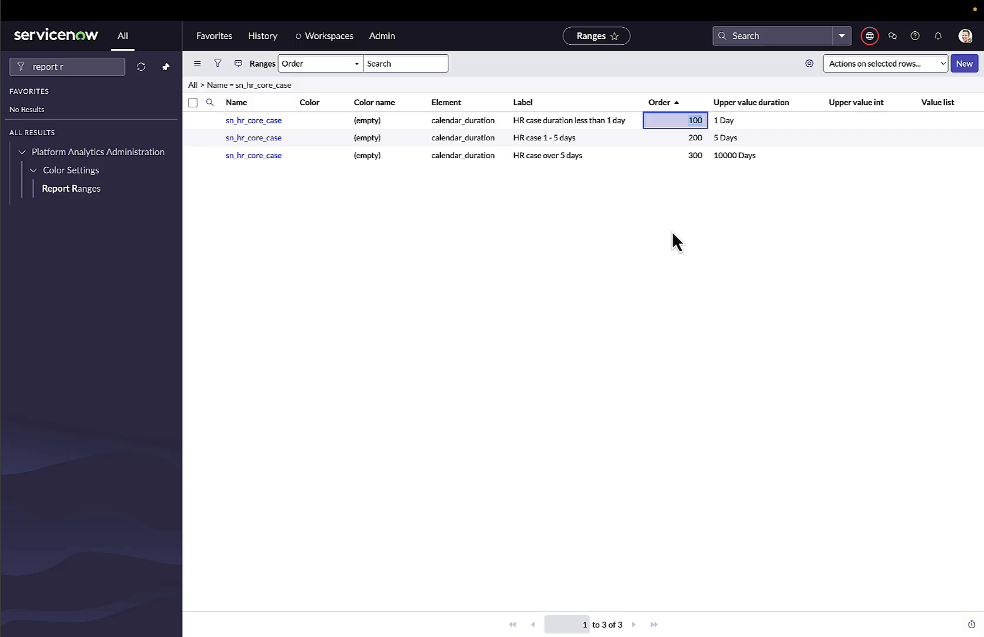
left_click(738, 121, "shift")
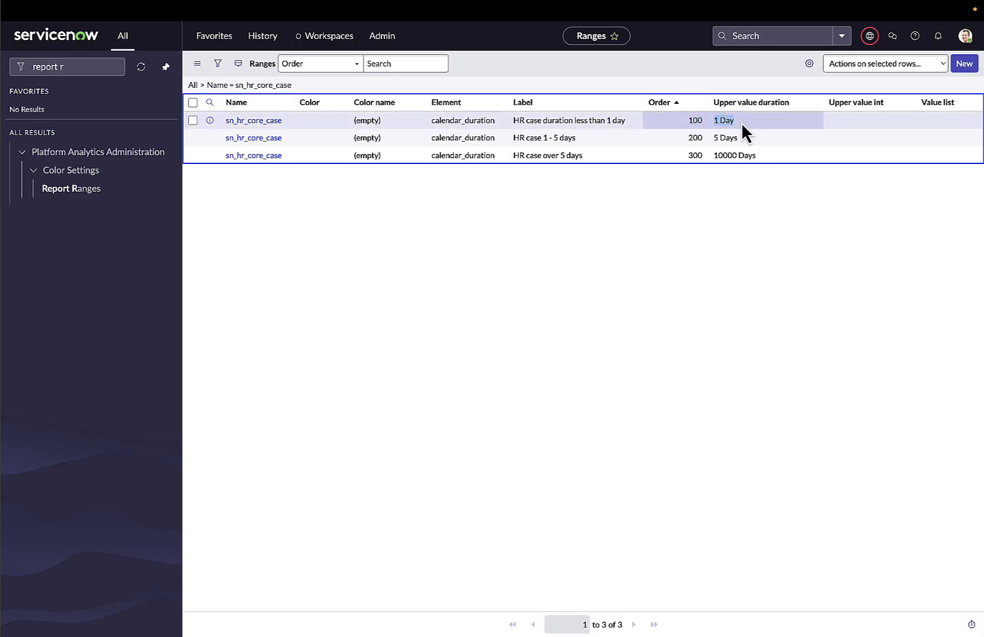
left_click(741, 122)
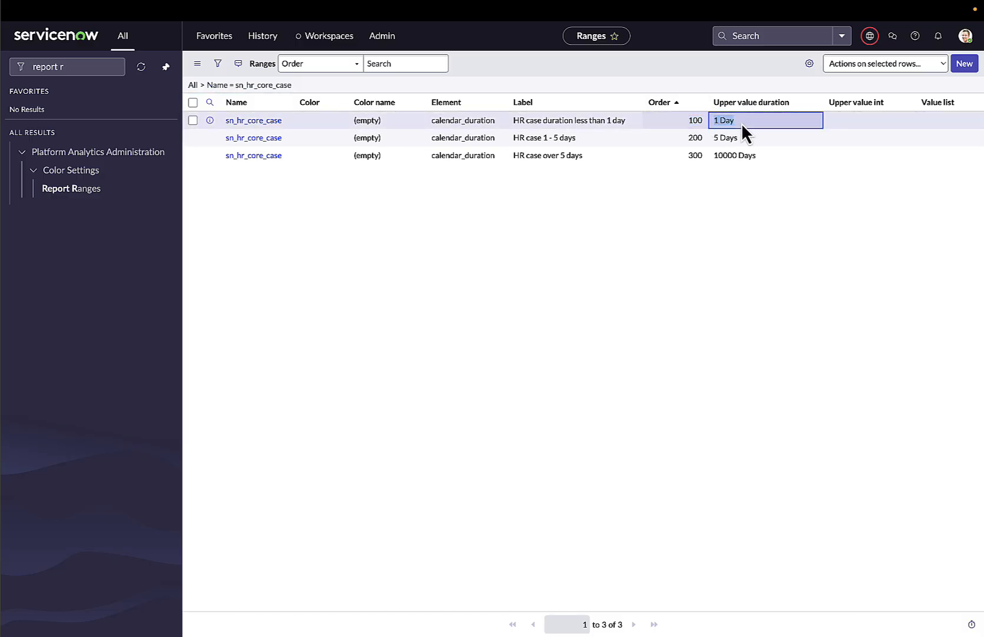
- Open the "HR case 1 - 5 days" range, check its order and upper value duration, and return to the list
left_click(258, 137)
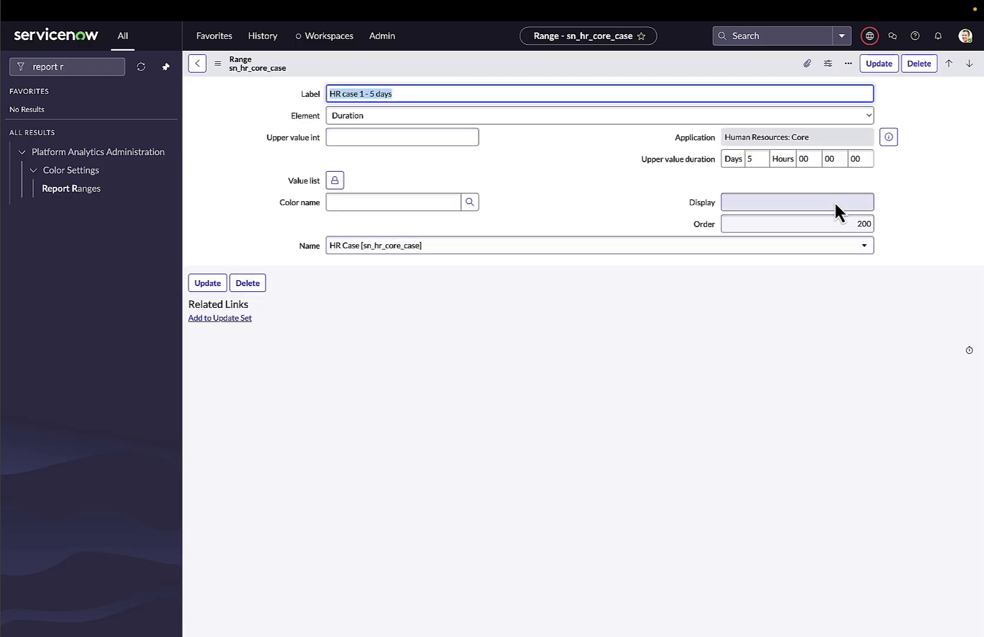
left_click(850, 223)
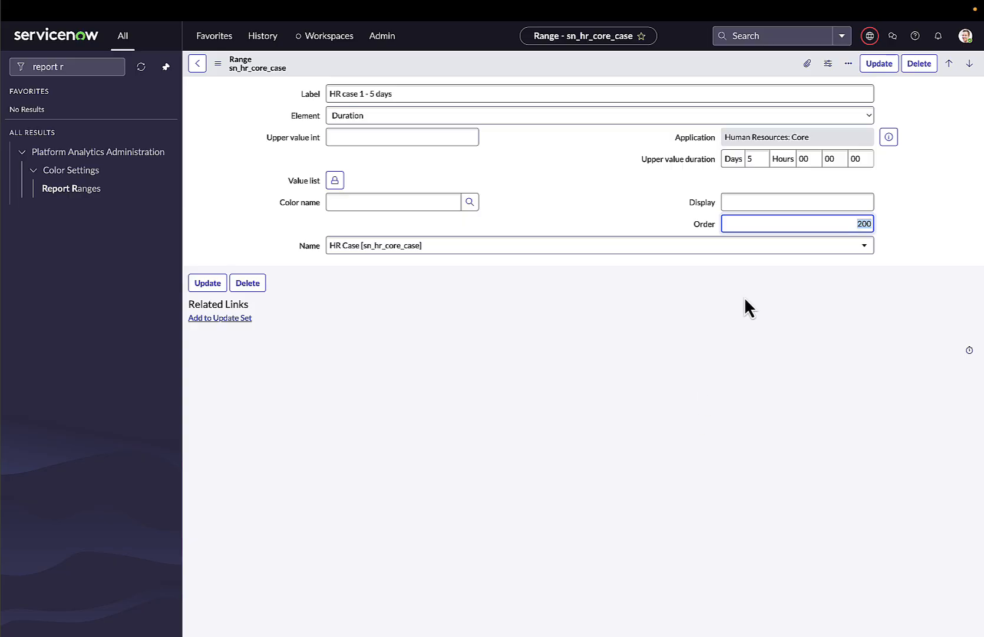
double_click(749, 160)
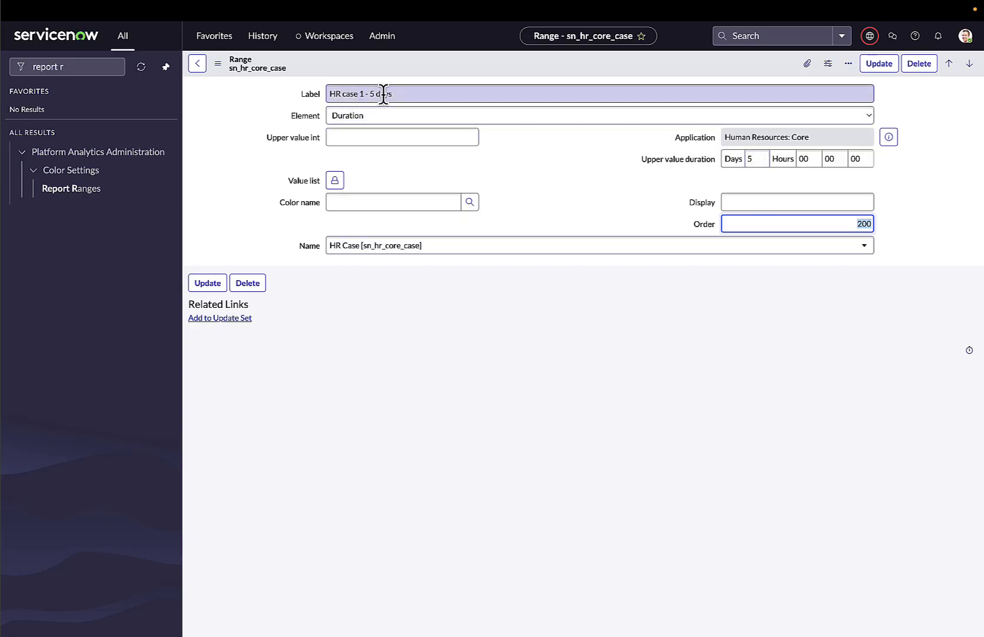
left_click(198, 63)
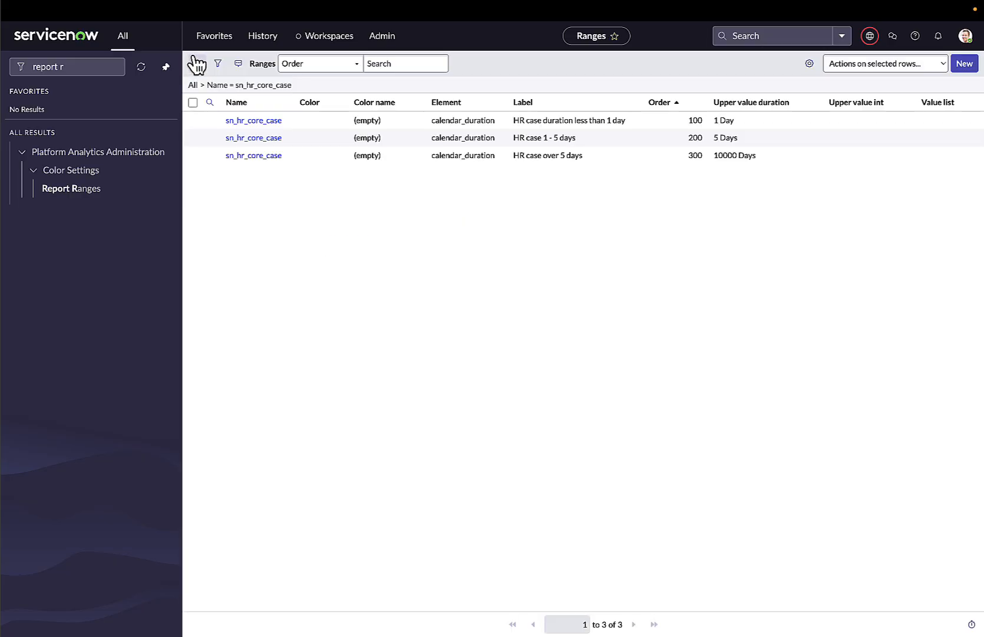
- Open the "HR case over 5 days" range and examine the days in its upper value duration
left_click(258, 159)
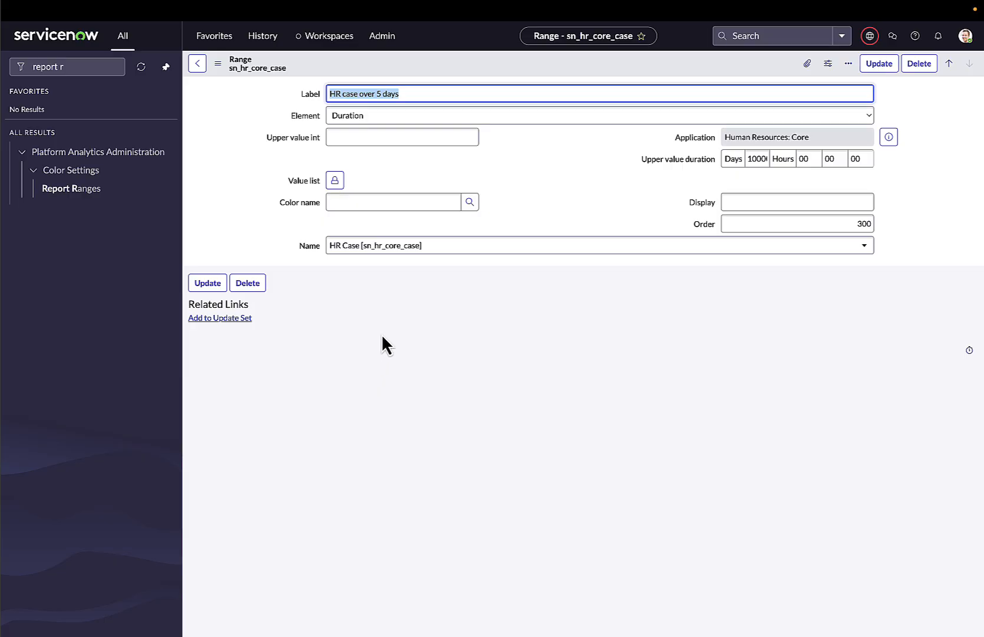
double_click(755, 158)
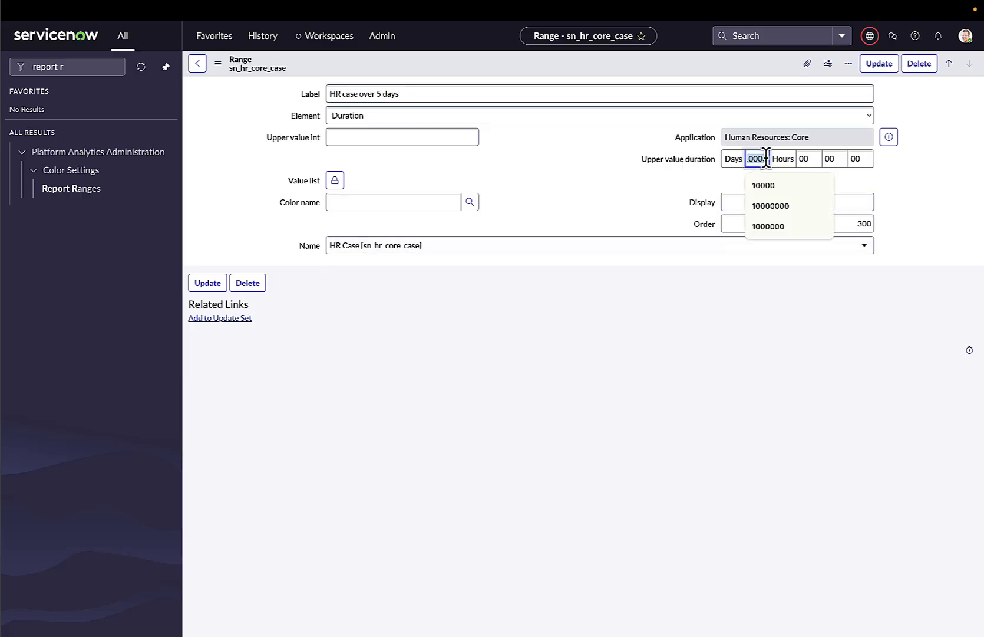
left_click(647, 342)
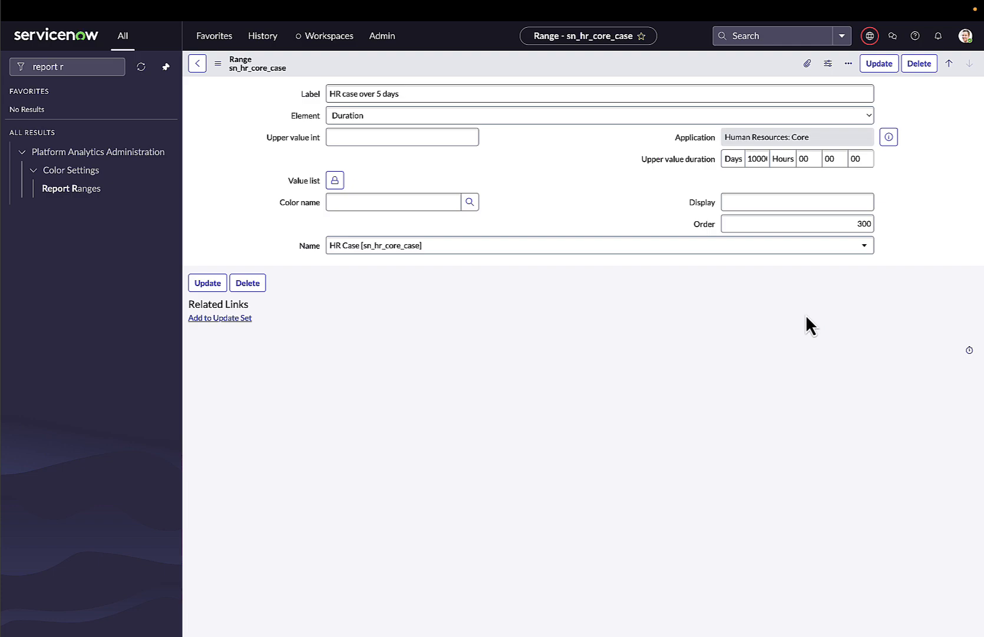
- Check the days in the upper value duration and the order of the "HR case over 5 days" range, and return to the list
double_click(747, 158)
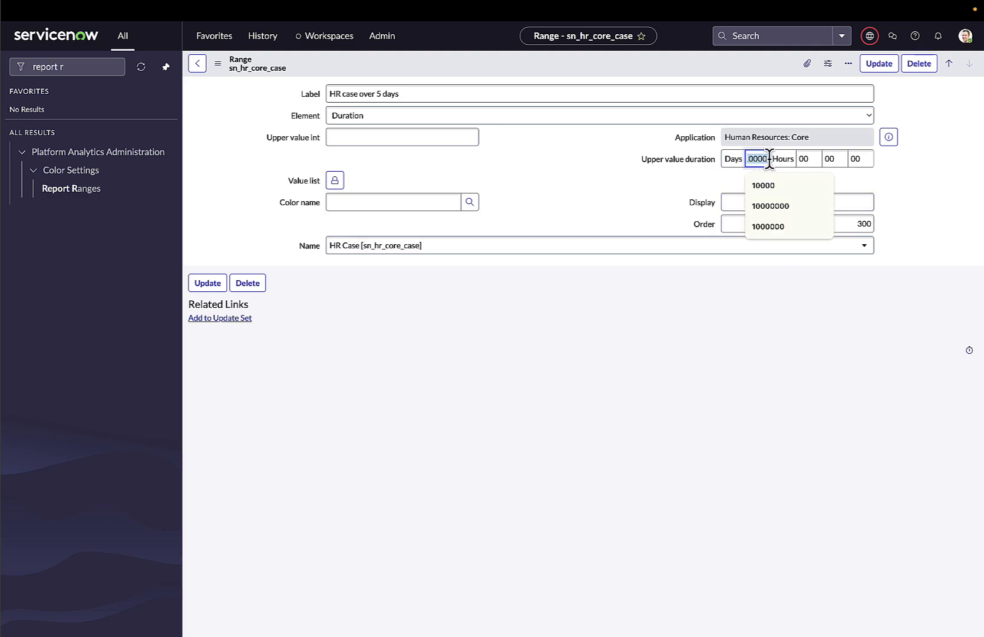
left_click(769, 321)
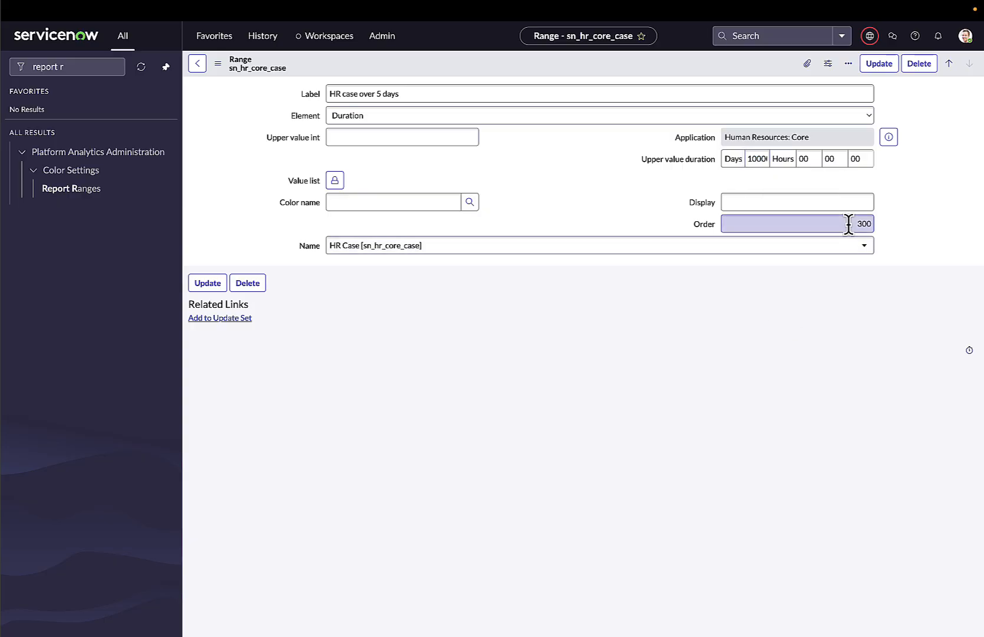
left_click_drag(850, 224, 879, 225)
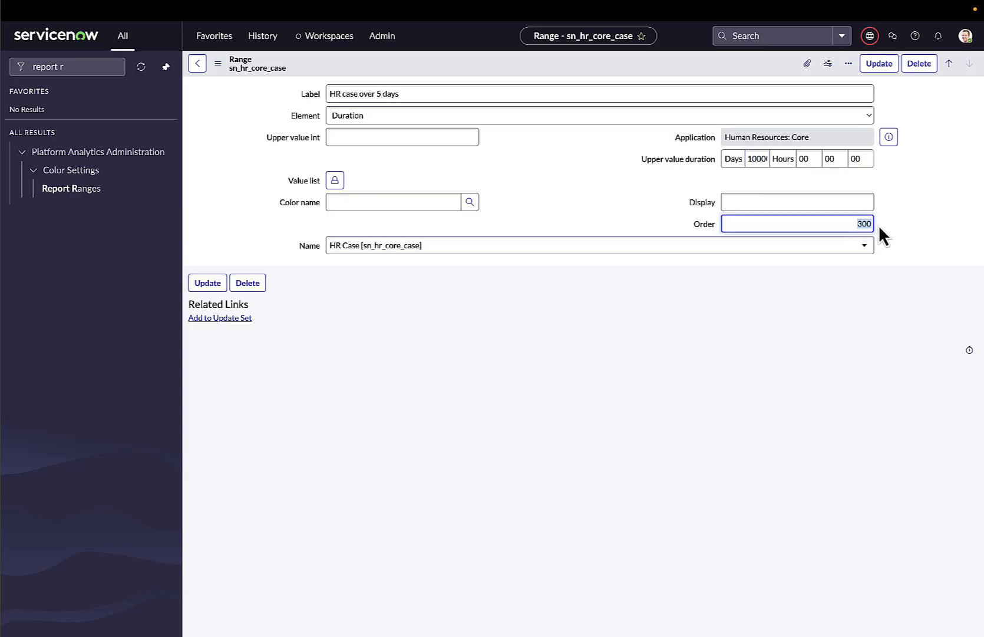
left_click(198, 64)
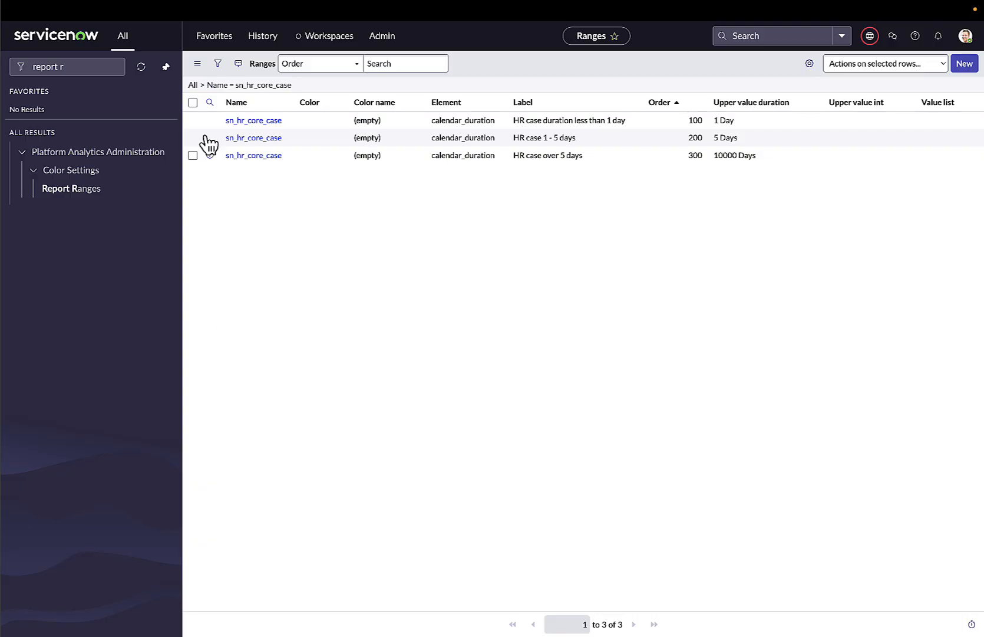
- Show all report ranges and examine the minutes in the upper value duration of the global "Same Day" range
left_click(90, 195)
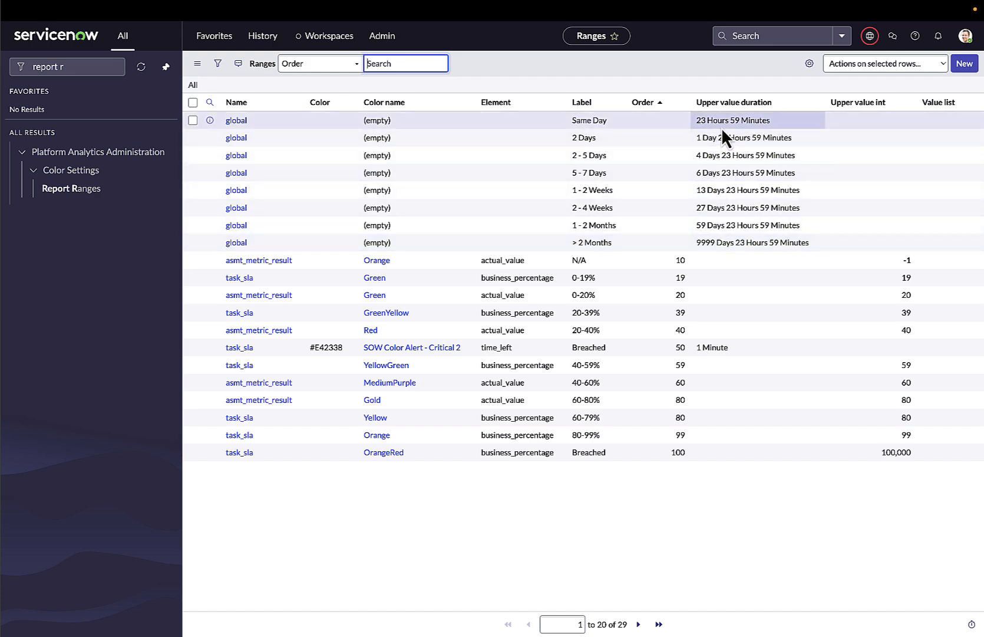
left_click_drag(739, 120, 788, 120)
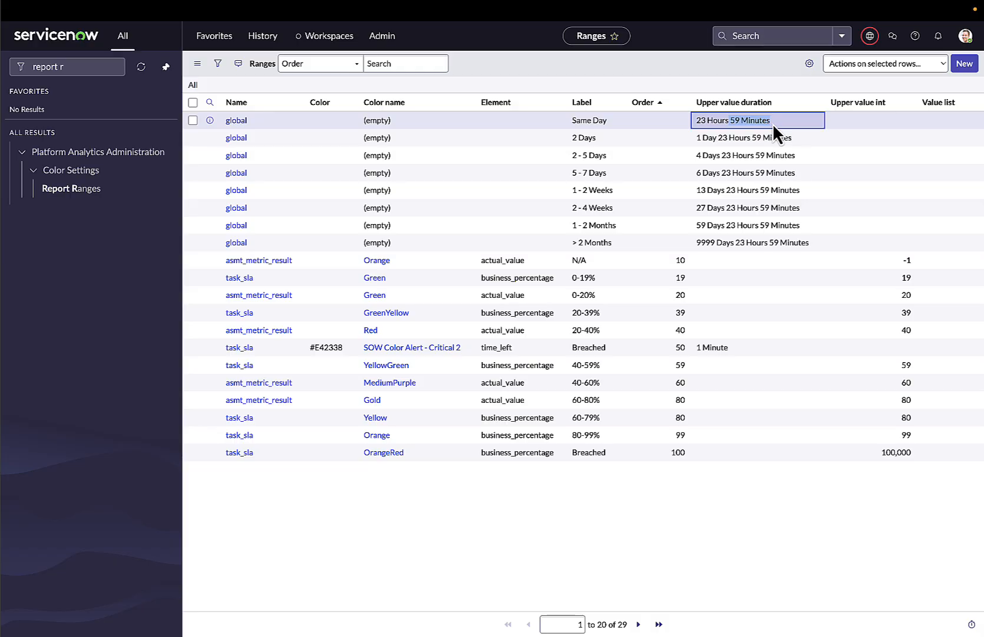
left_click(742, 121)
left_click_drag(730, 121, 768, 122)
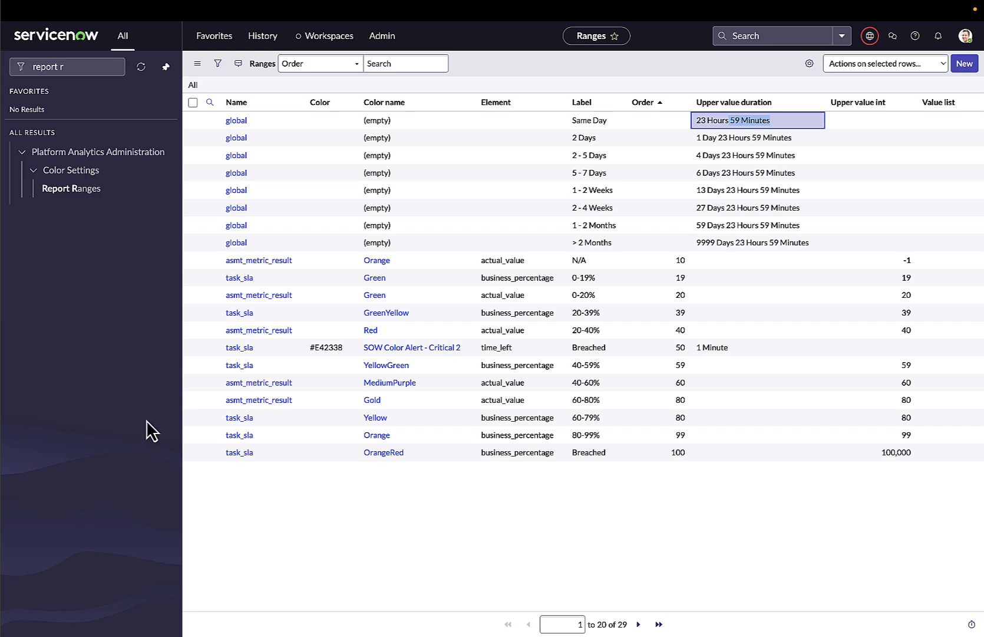
- Filter the report ranges to the records named sn_hr_core_case
left_click(639, 623)
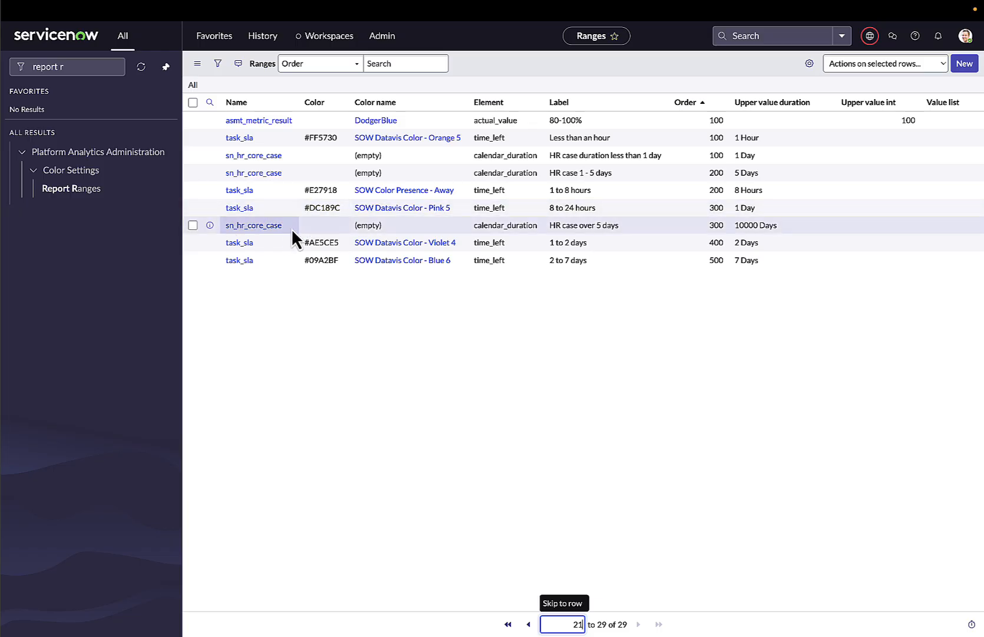
right_click(256, 154)
left_click(280, 163)
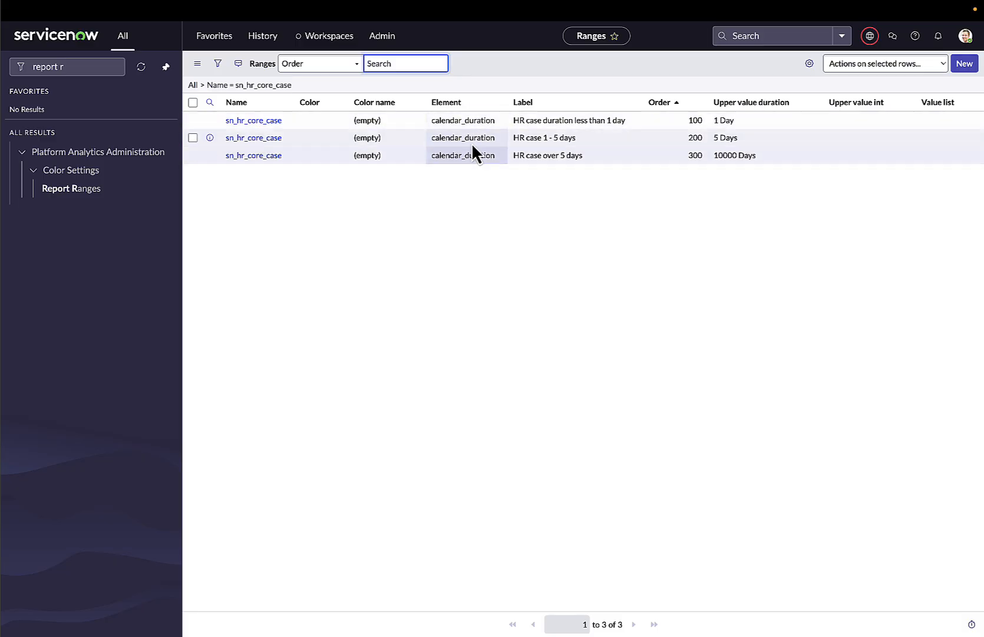
- Open the "HR case duration less than 1 day" range and look through the element choices, keeping Duration
left_click(248, 120)
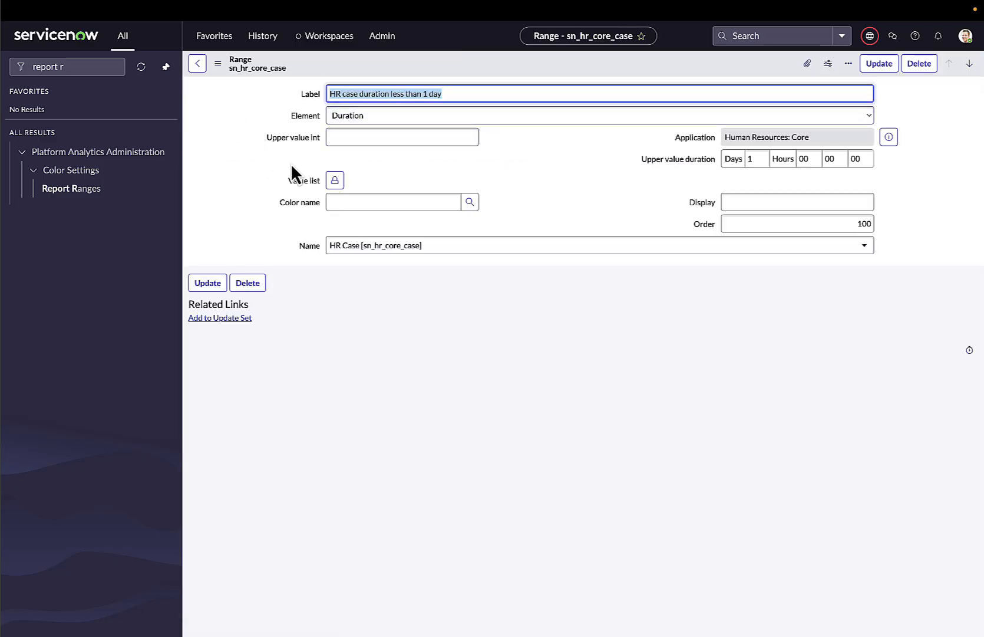
left_click(363, 117)
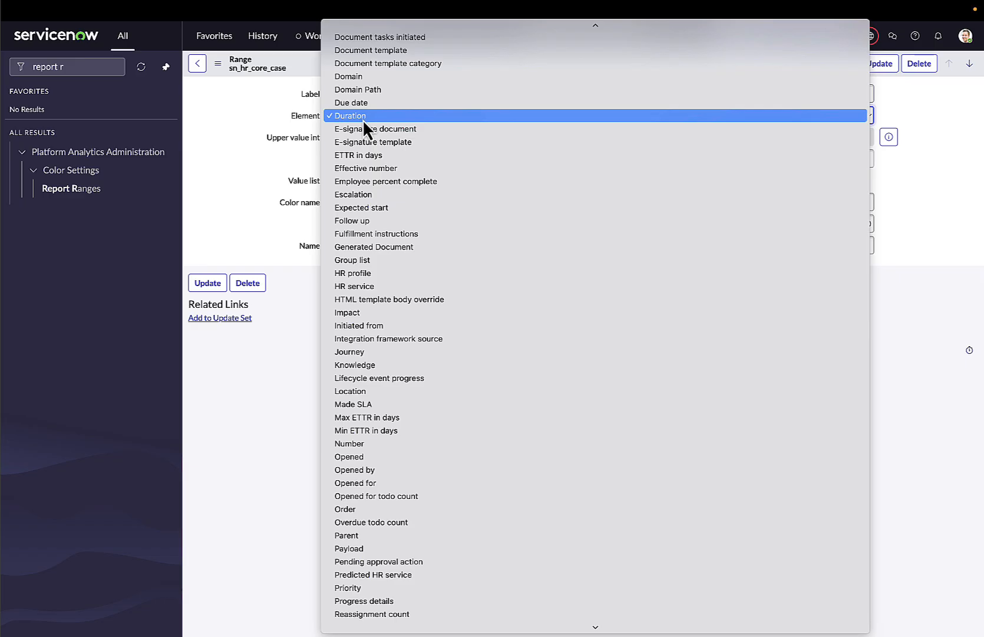
left_click(363, 118)
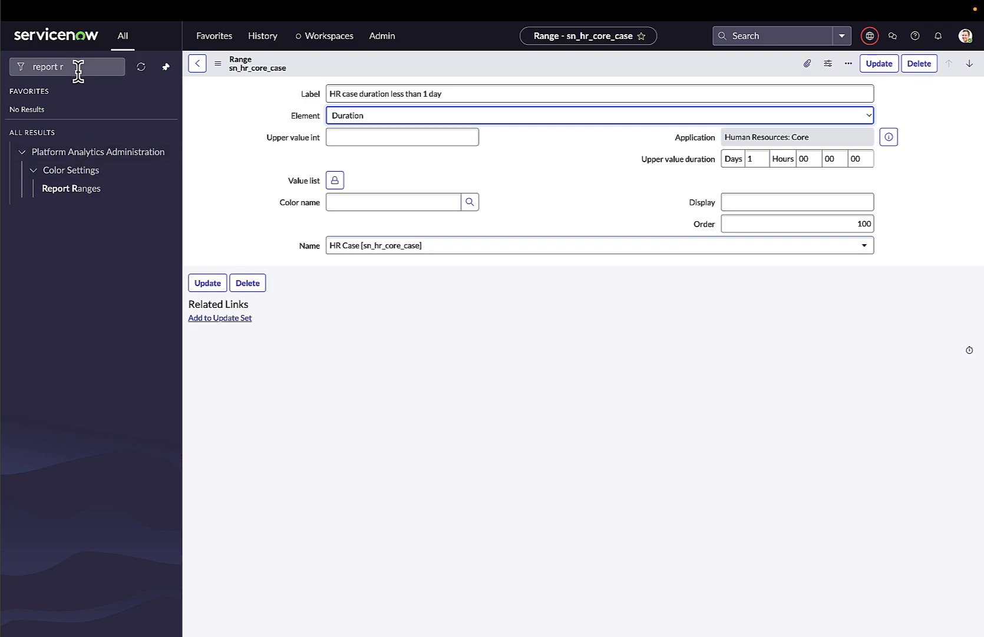
- Find the Platform Analytics modules with "platform", open the Data Visualizations library and start a new visualization
left_click_drag(77, 66, 28, 66)
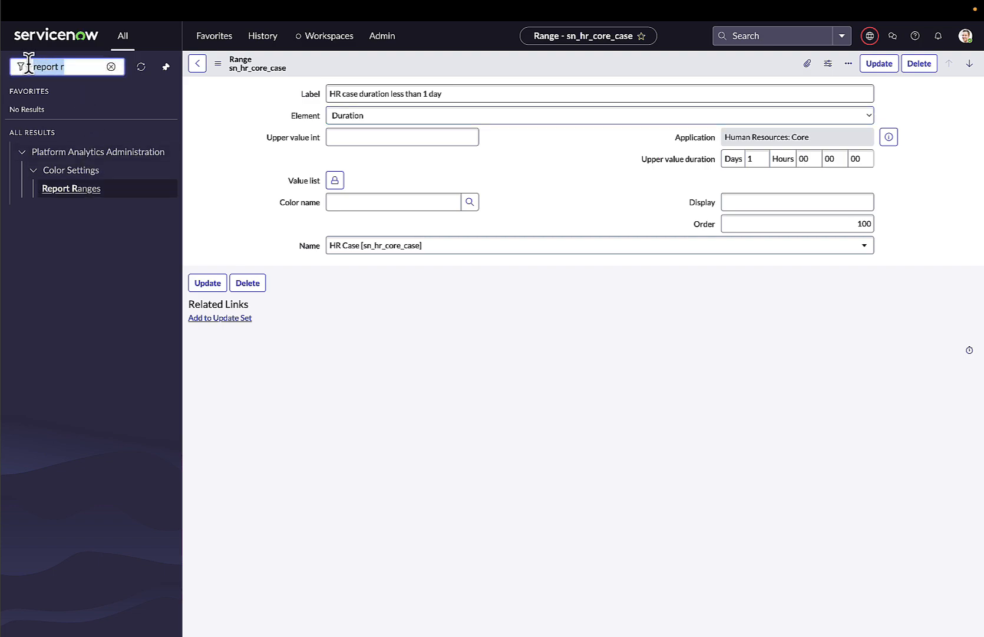
type("plat")
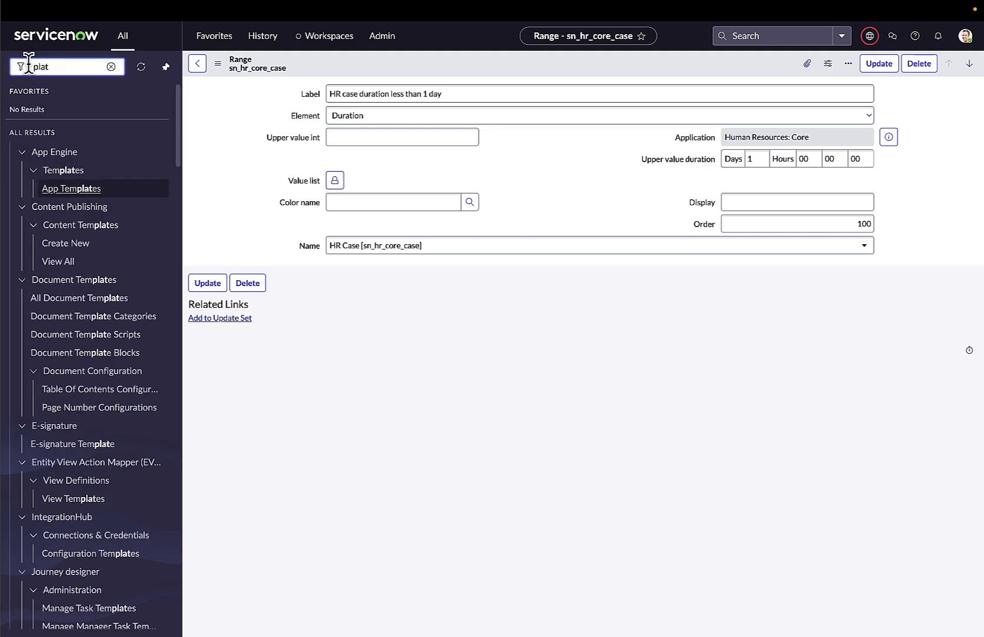
type("form")
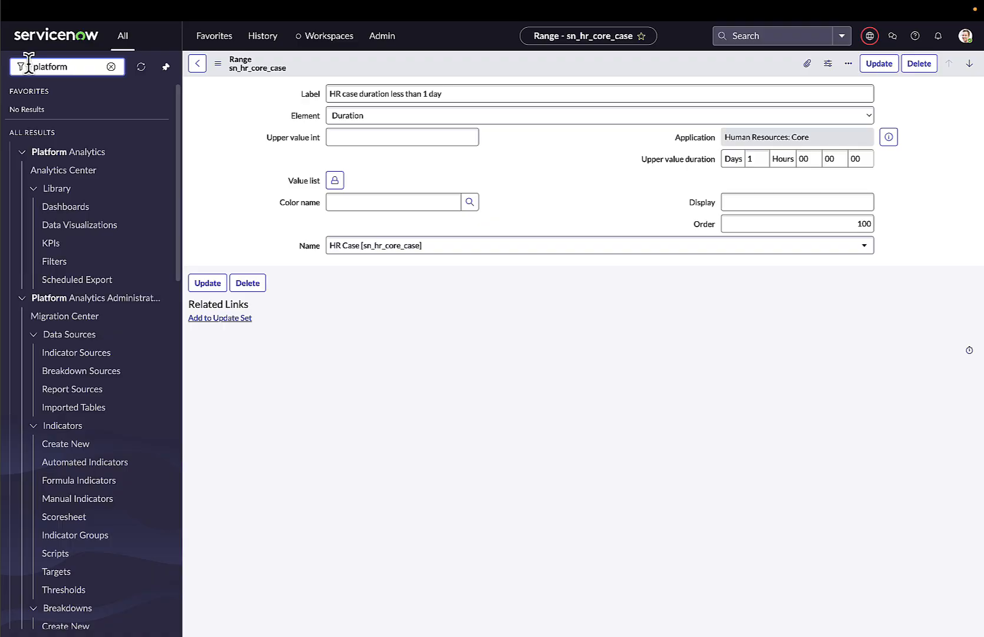
left_click(87, 231)
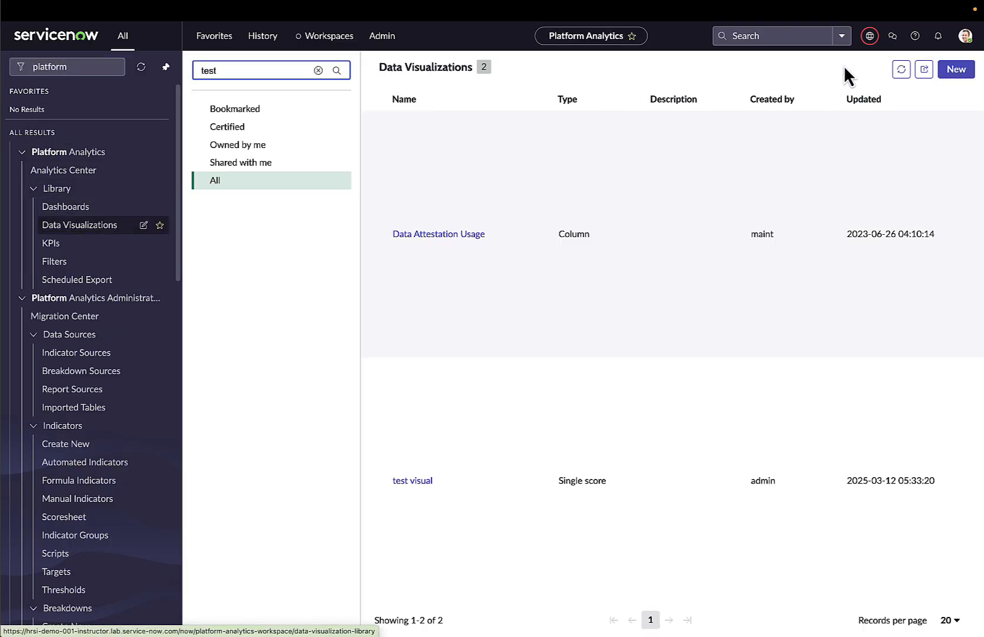
left_click(950, 69)
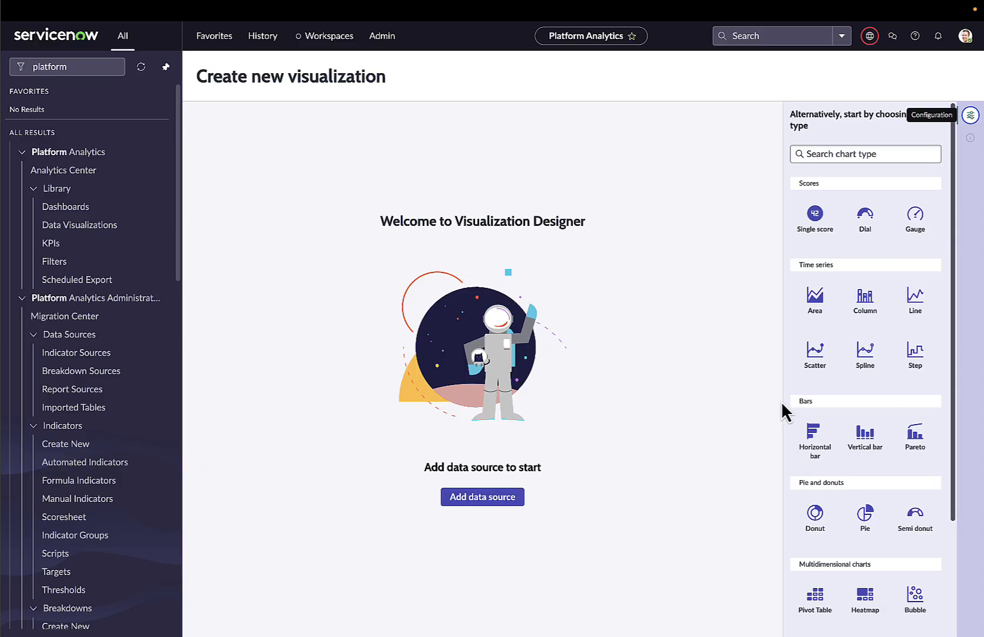
- Create the visualization as a simple list and set its table to HR Case
scroll(912, 325, "down", 5)
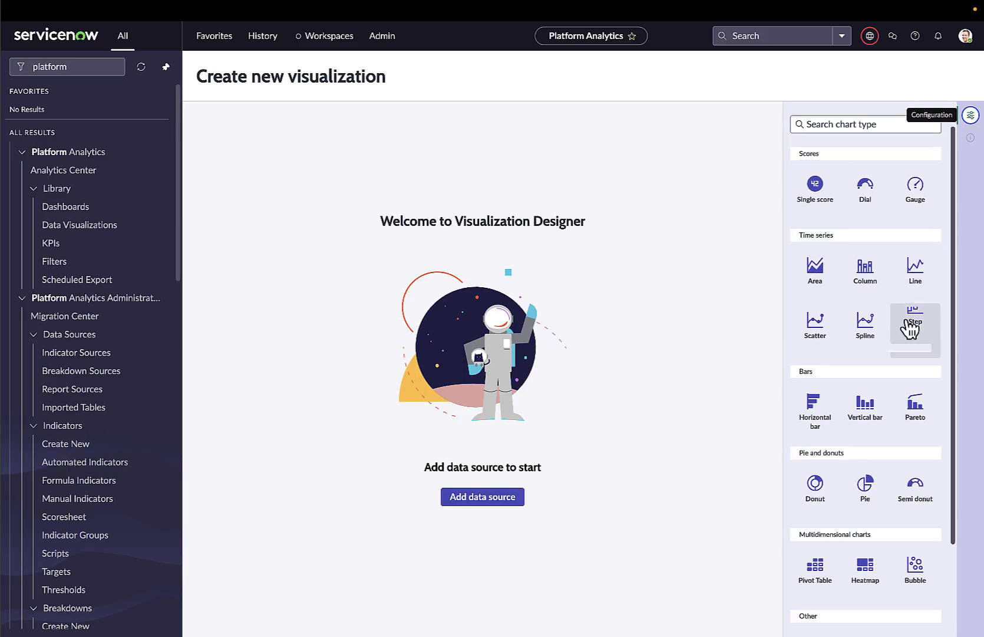
left_click(918, 534)
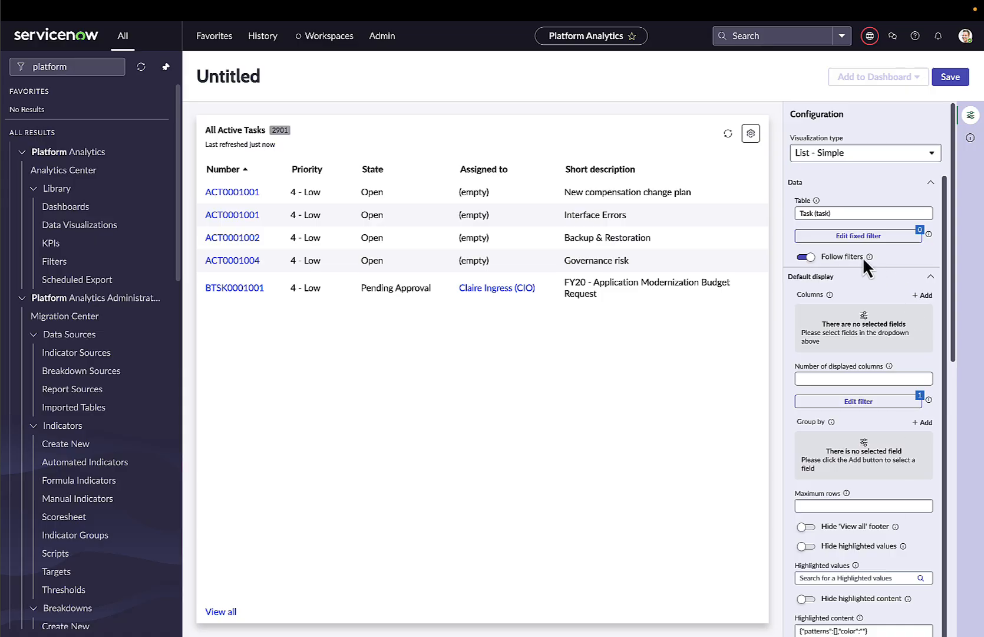
left_click_drag(843, 212, 791, 217)
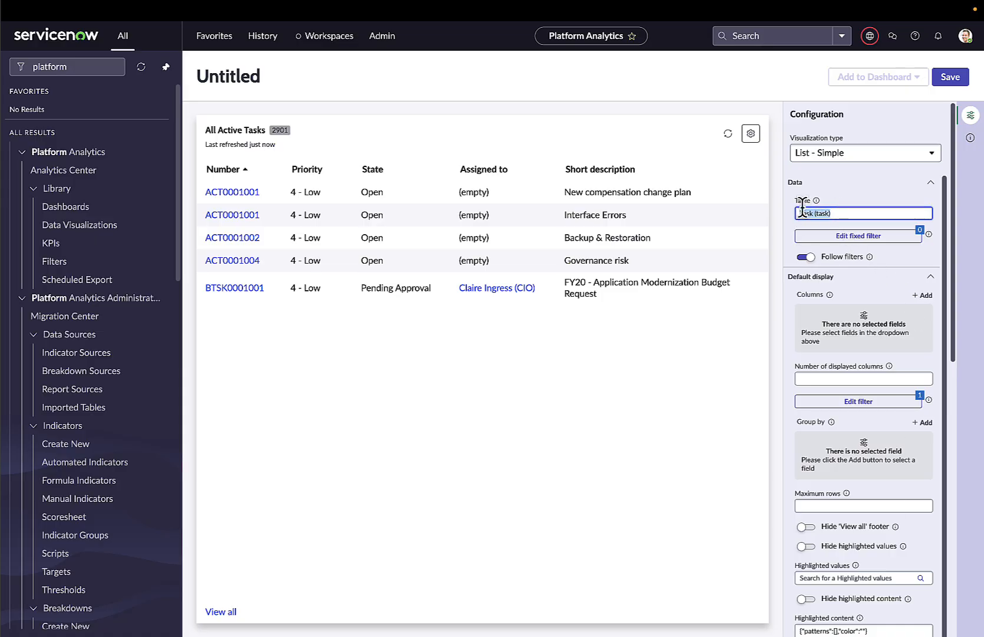
key("BackSpace")
type("hr case")
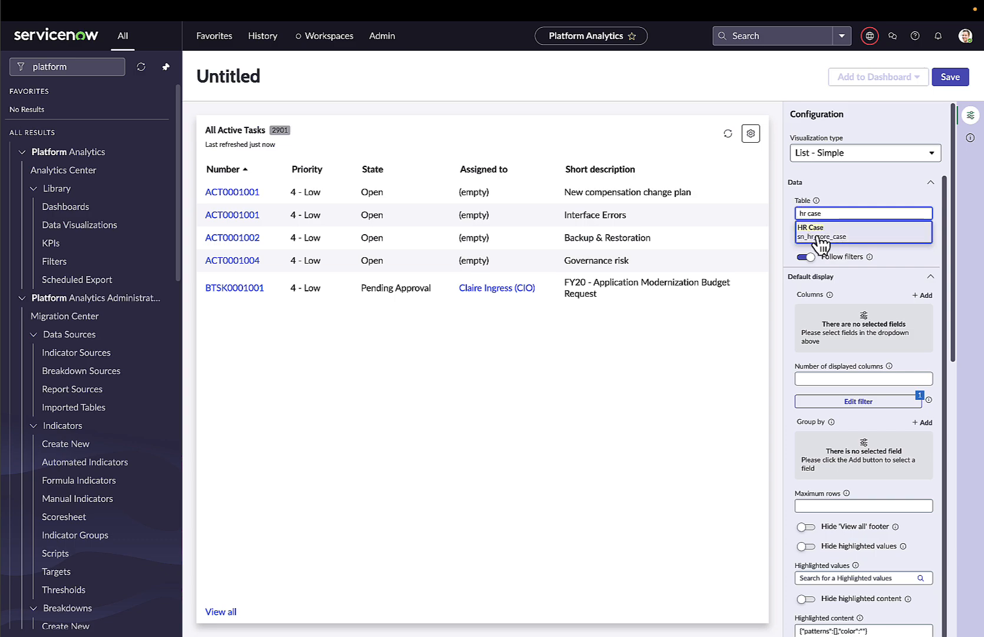
left_click(821, 236)
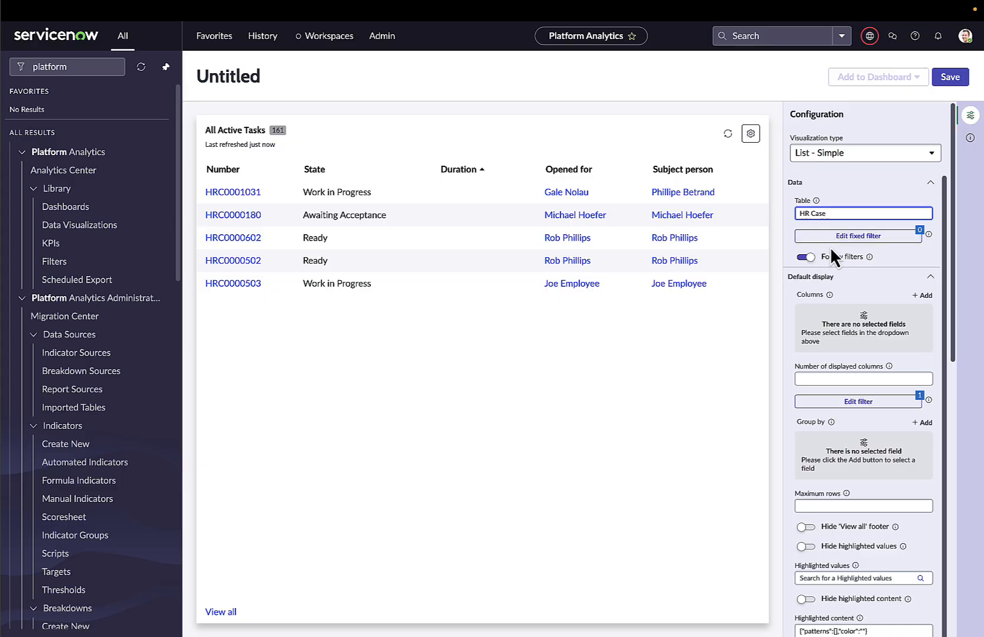
- Change the visualization type to Vertical bar and accept replacing the current data source and configuration
left_click(845, 155)
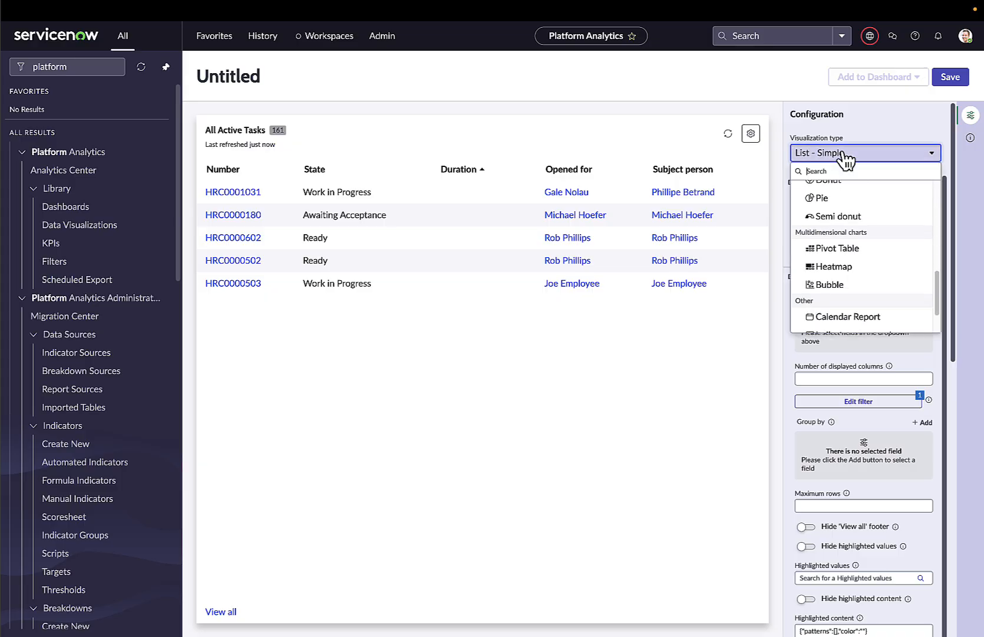
scroll(907, 259, "down", 2)
left_click_drag(936, 297, 939, 264)
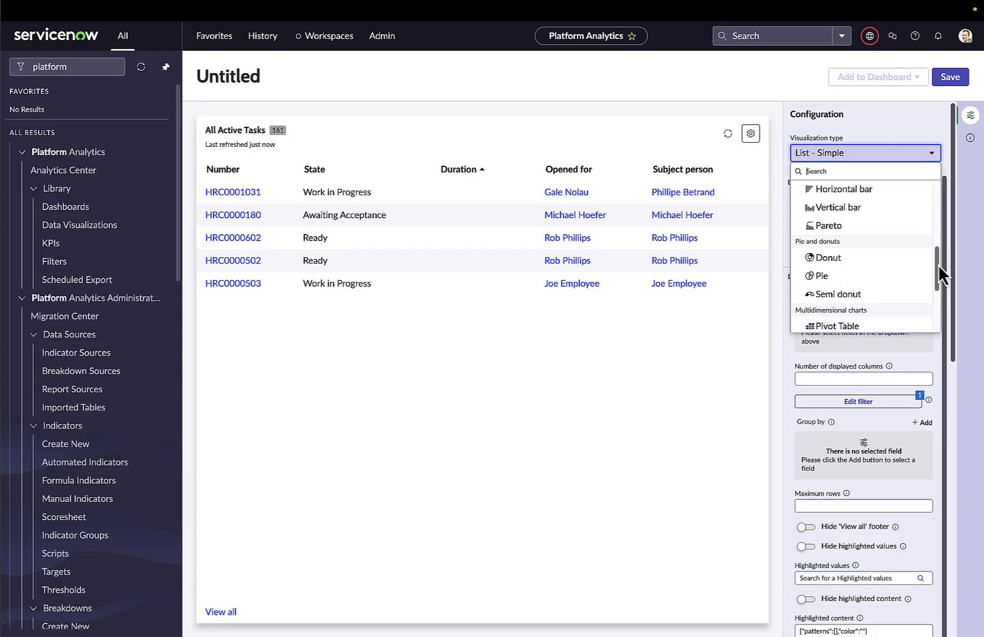
left_click(842, 206)
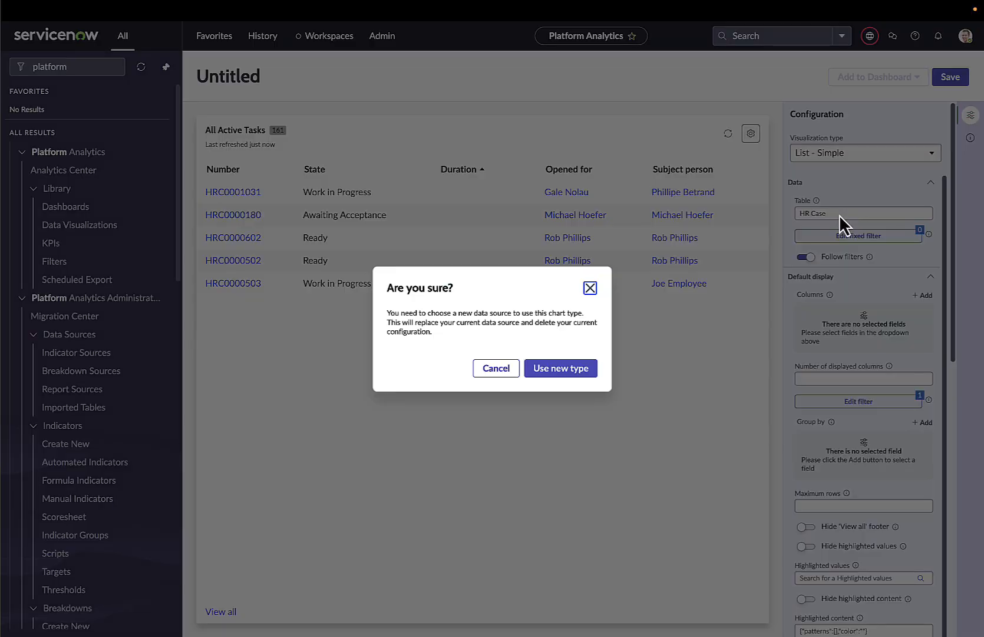
left_click(587, 370)
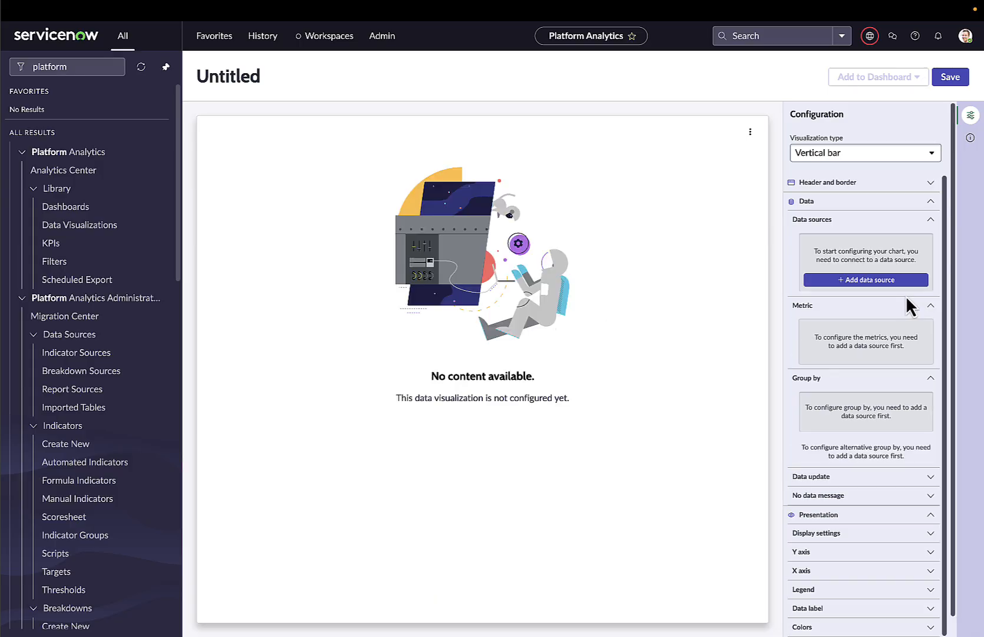
- Add the suggested HR Case [sn_hr_core_case] table as the chart's data source without any filter conditions
left_click(867, 281)
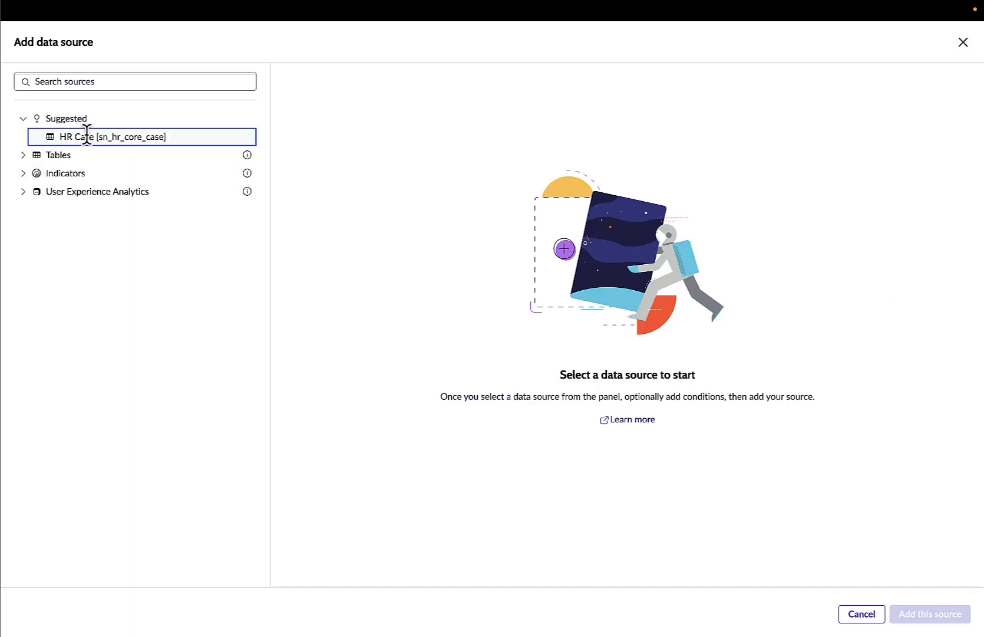
left_click(87, 136)
left_click(936, 615)
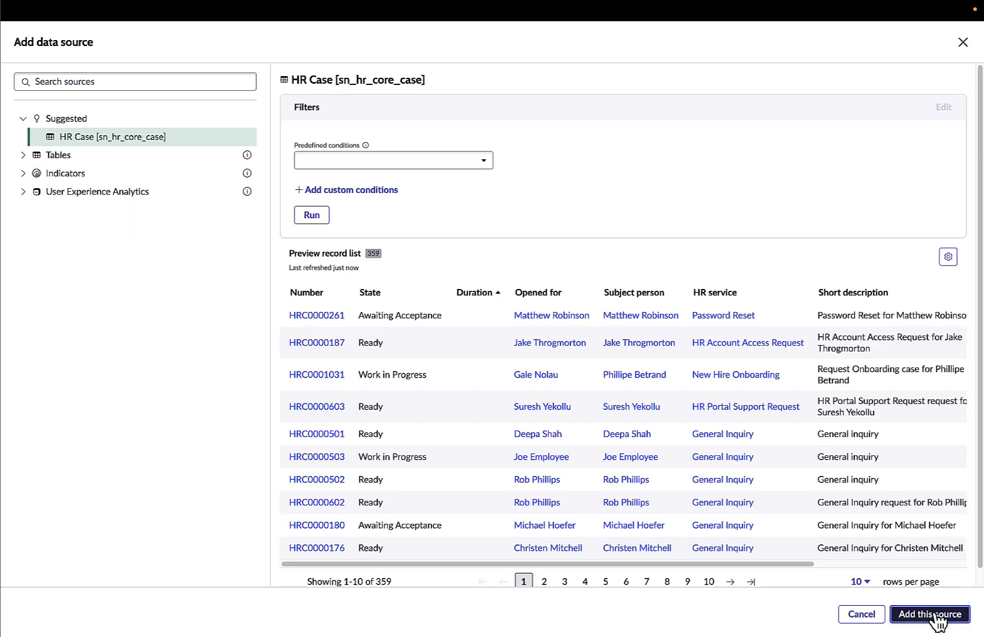
left_click(483, 162)
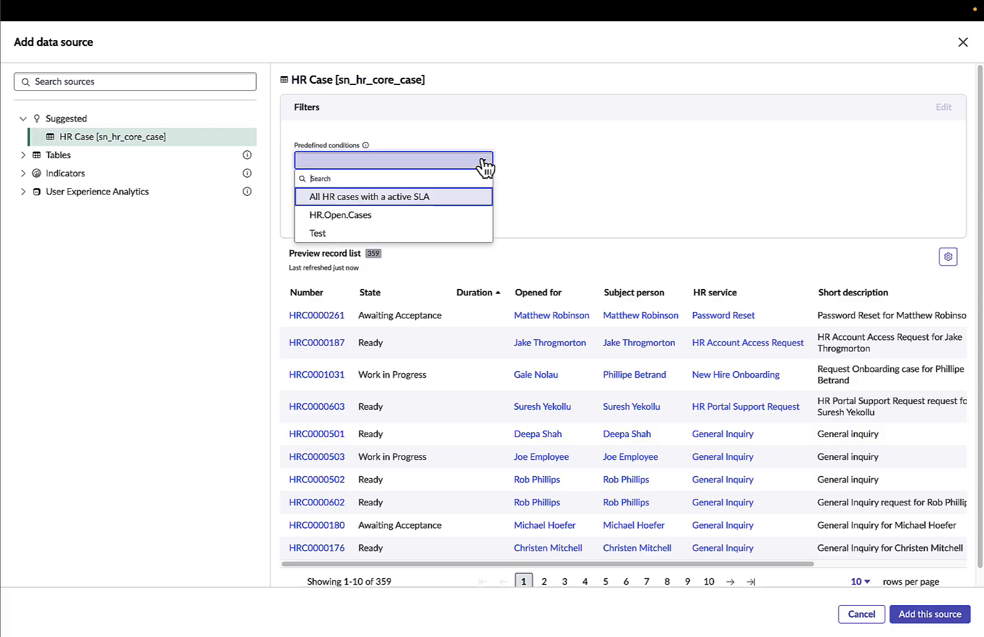
left_click(483, 162)
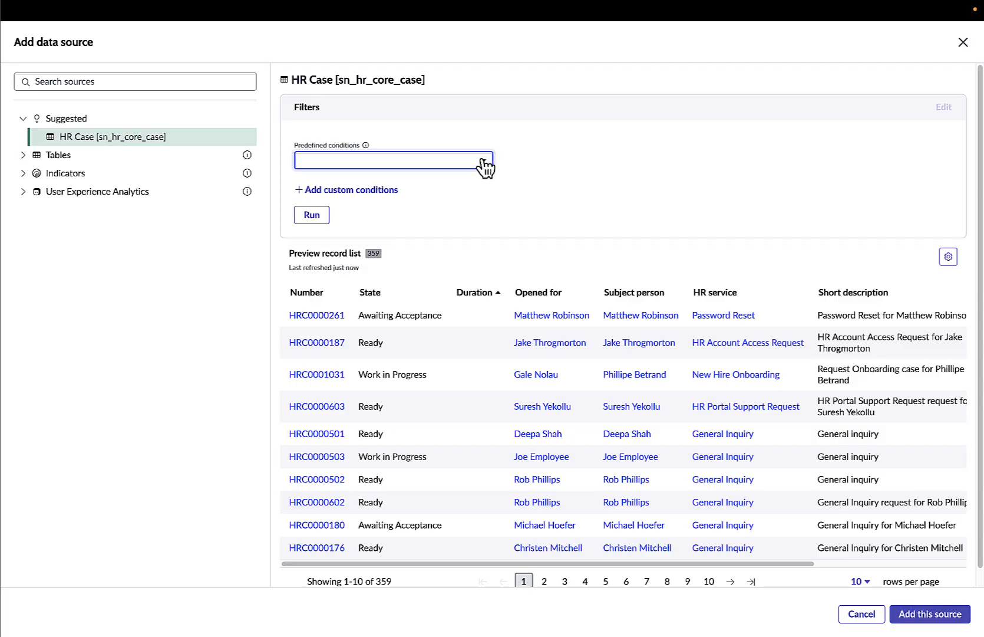
left_click(928, 614)
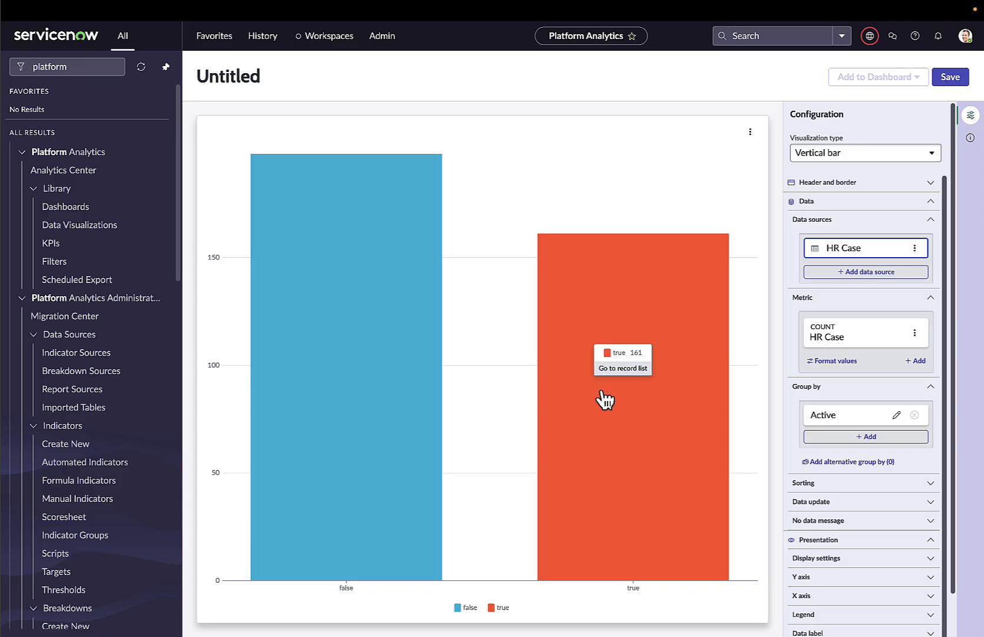
- Group the vertical bar chart by the Duration field of HR Case
left_click(897, 414)
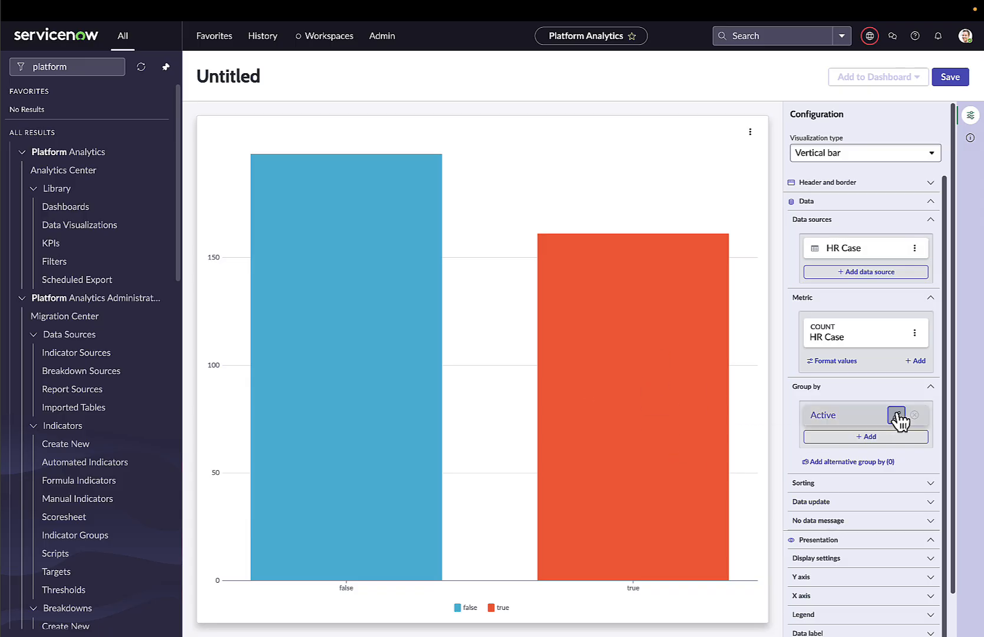
left_click(785, 387)
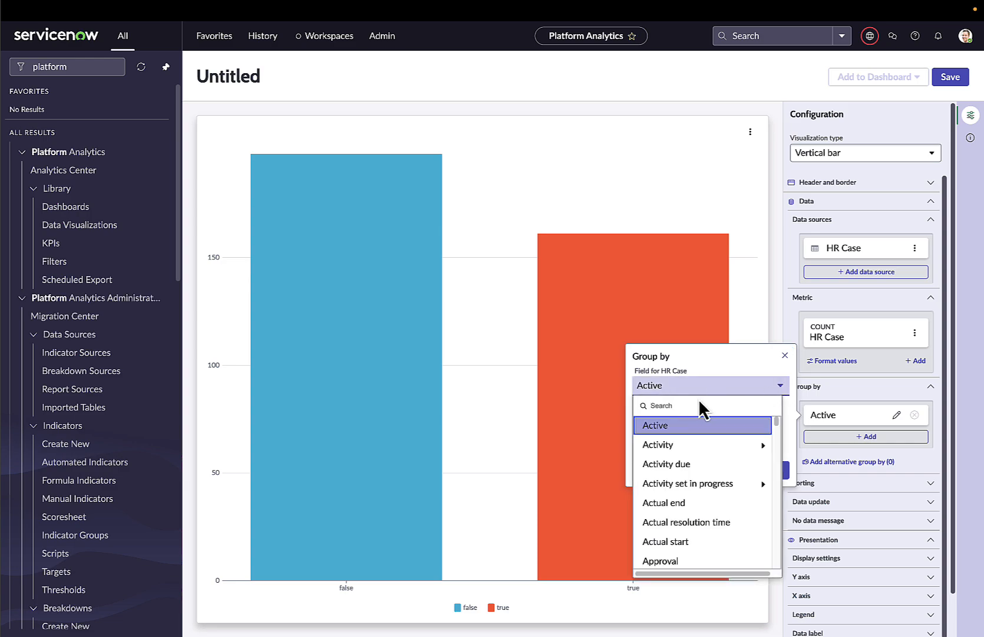
type("dur")
left_click(667, 464)
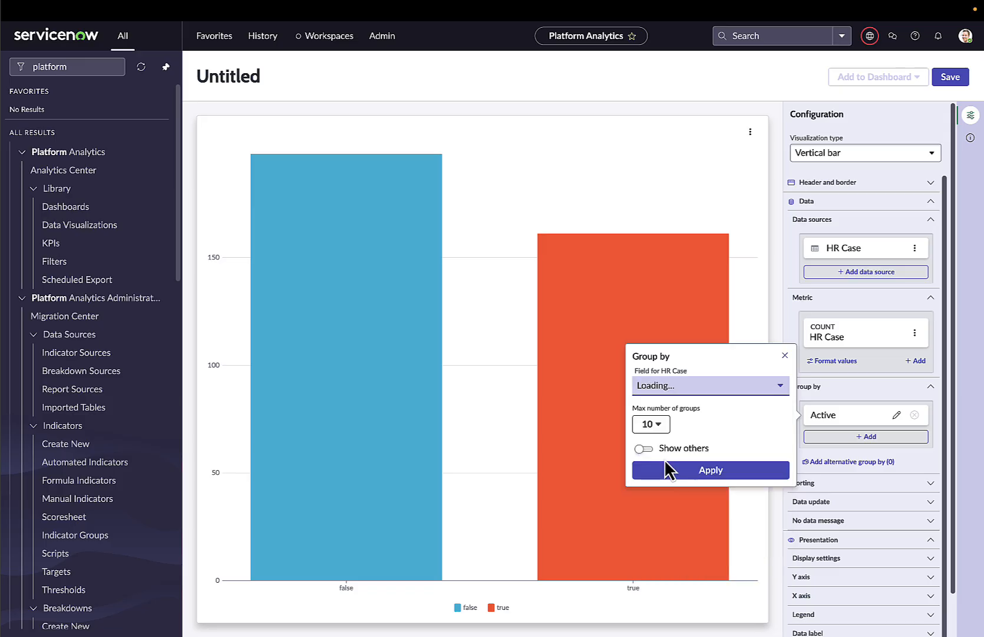
left_click(693, 466)
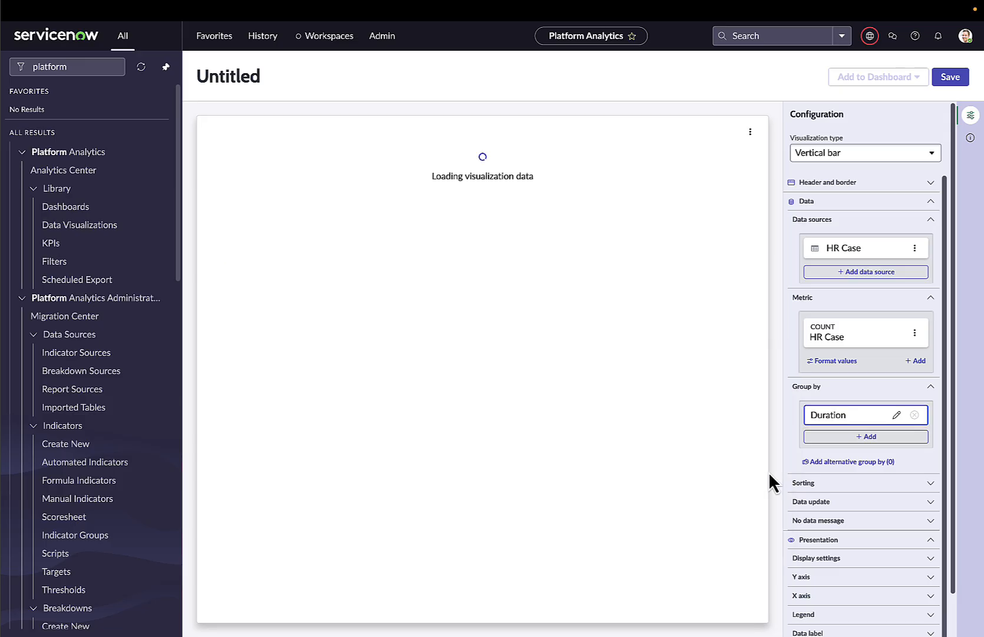
- Filter the chart's HR Case data source with a custom condition that Duration is not empty, and apply it
mouse_move(561, 526)
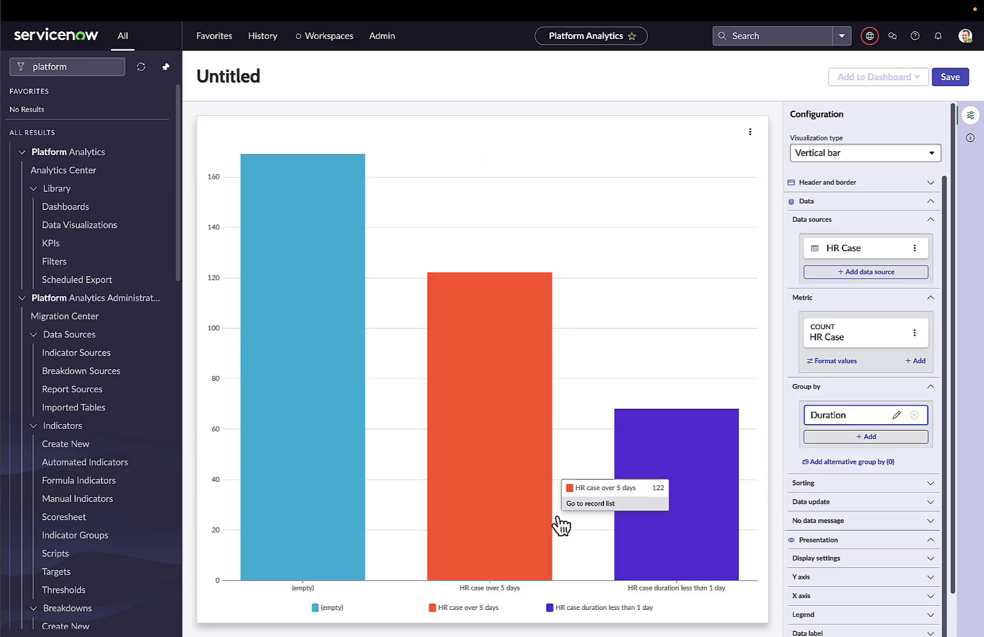
mouse_move(288, 387)
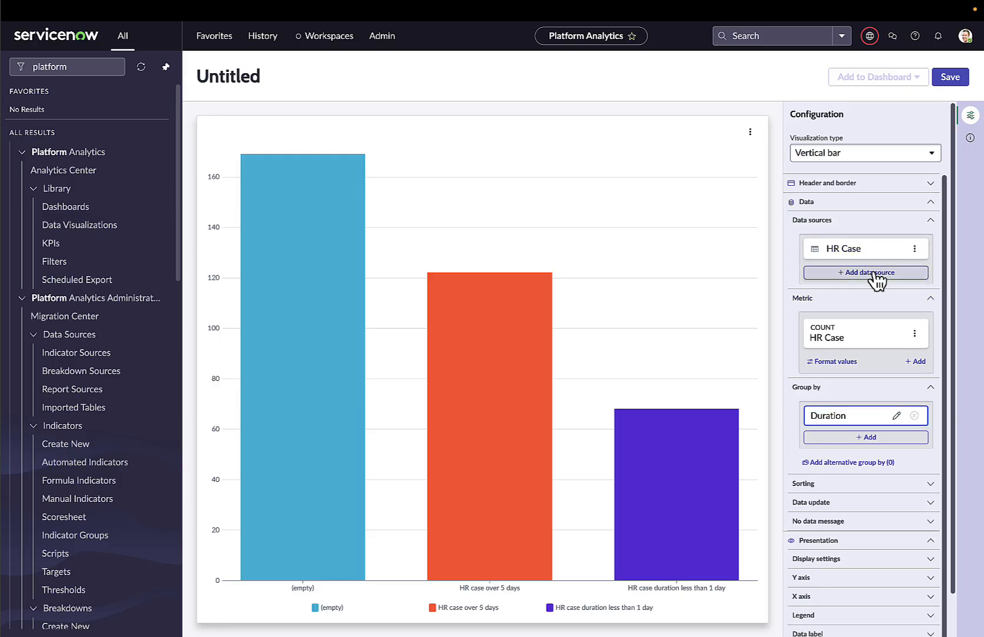
left_click(861, 250)
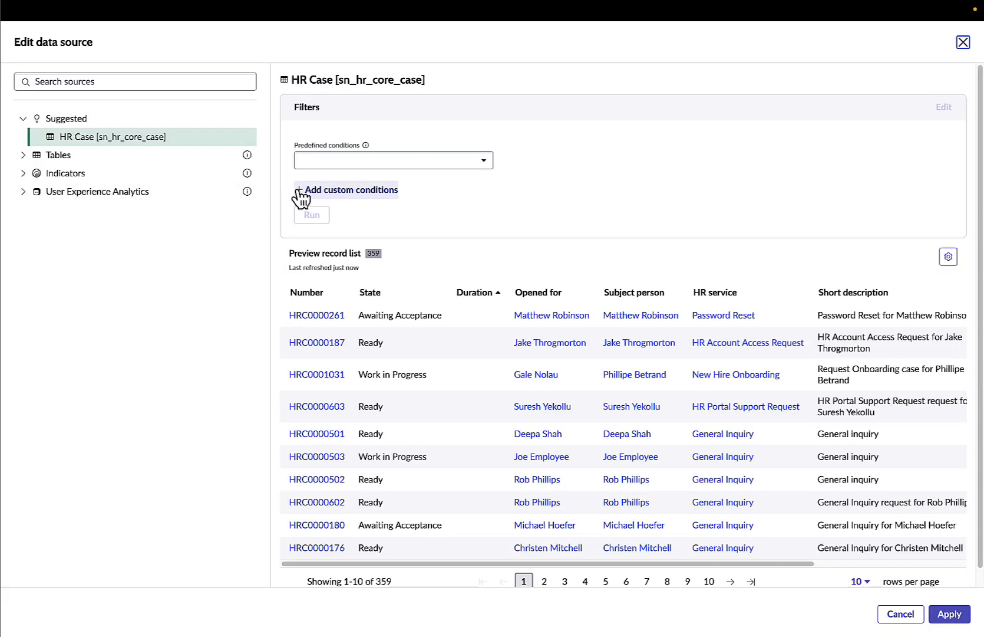
left_click(300, 191)
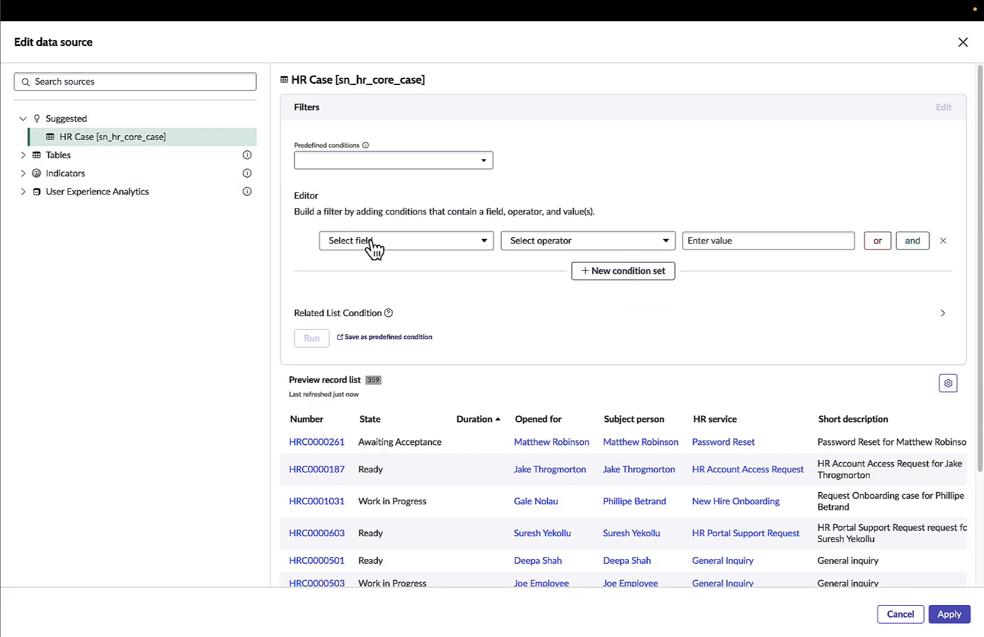
left_click(373, 244)
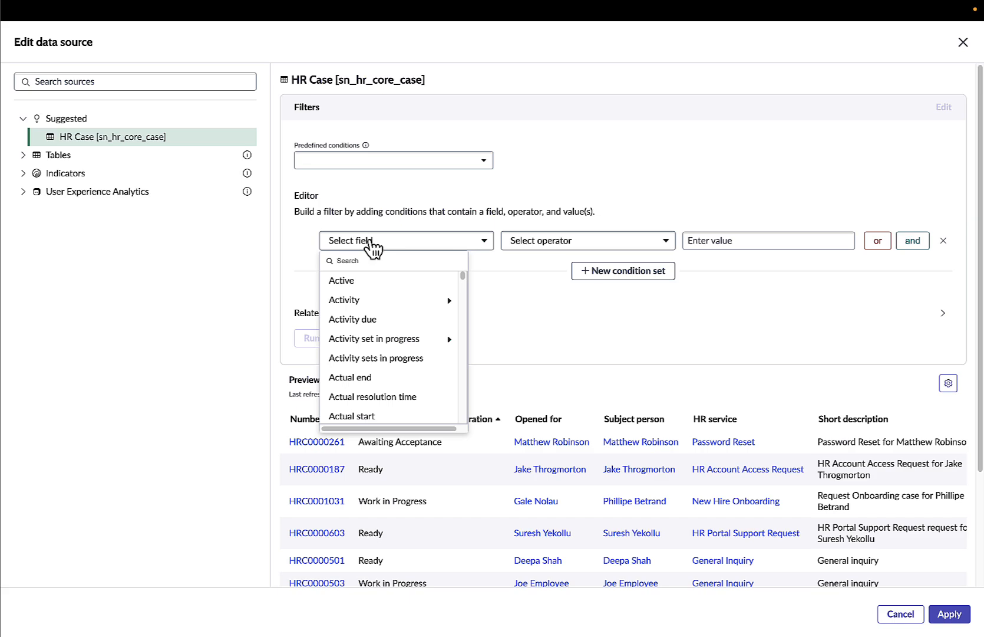
type("dur")
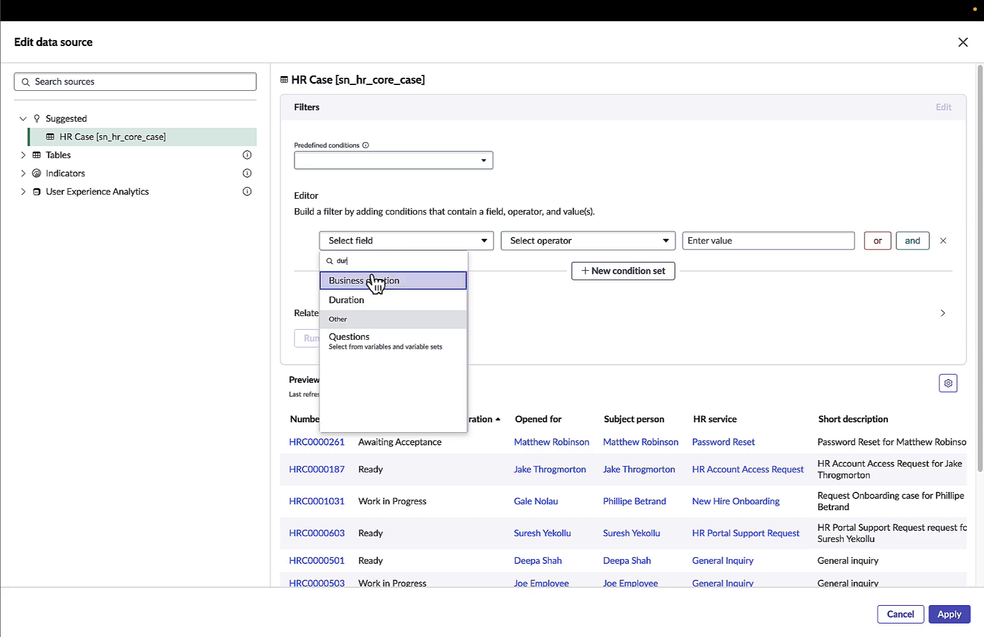
left_click(363, 310)
left_click(535, 243)
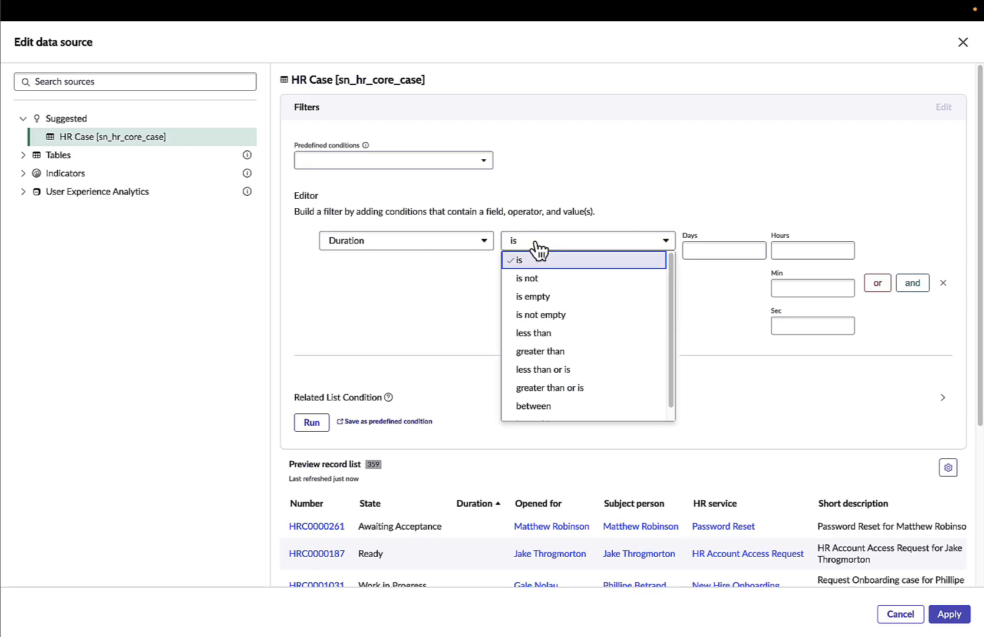
left_click(544, 314)
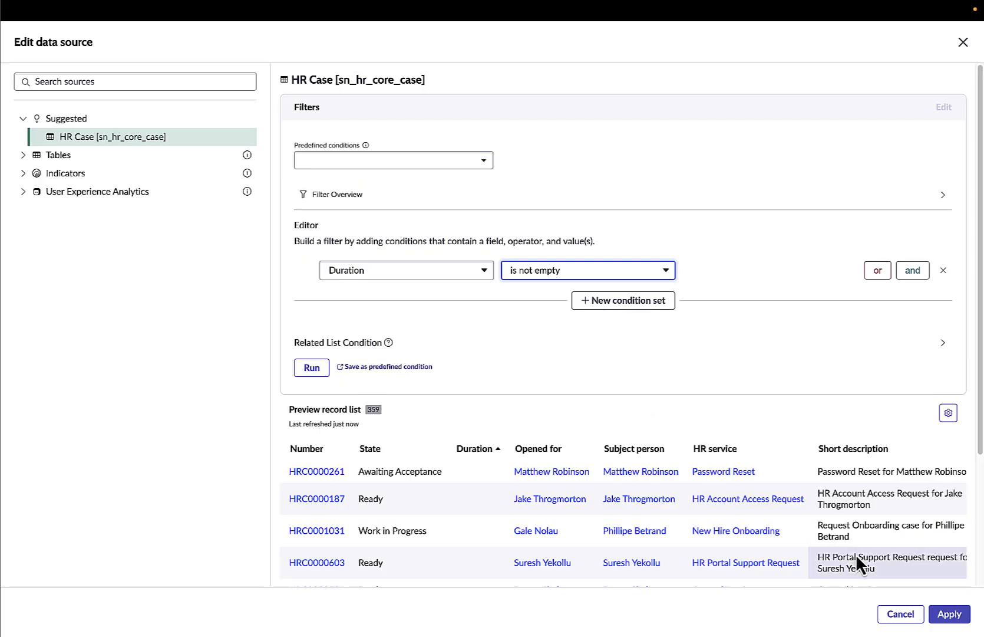
left_click(950, 615)
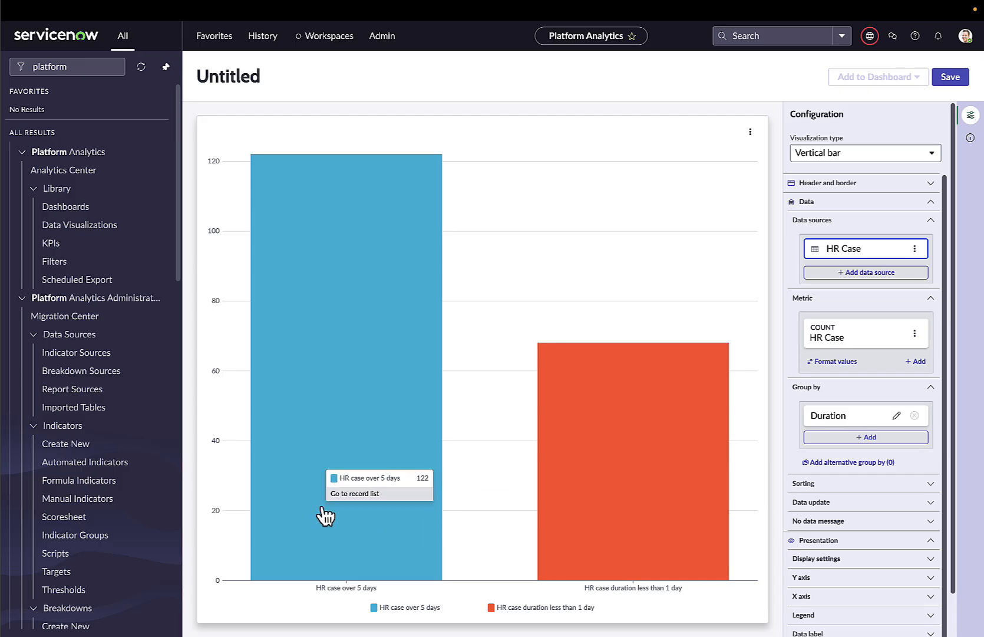
- Drill into the records behind the "HR case duration less than 1 day" bar and look through the list
left_click(618, 493)
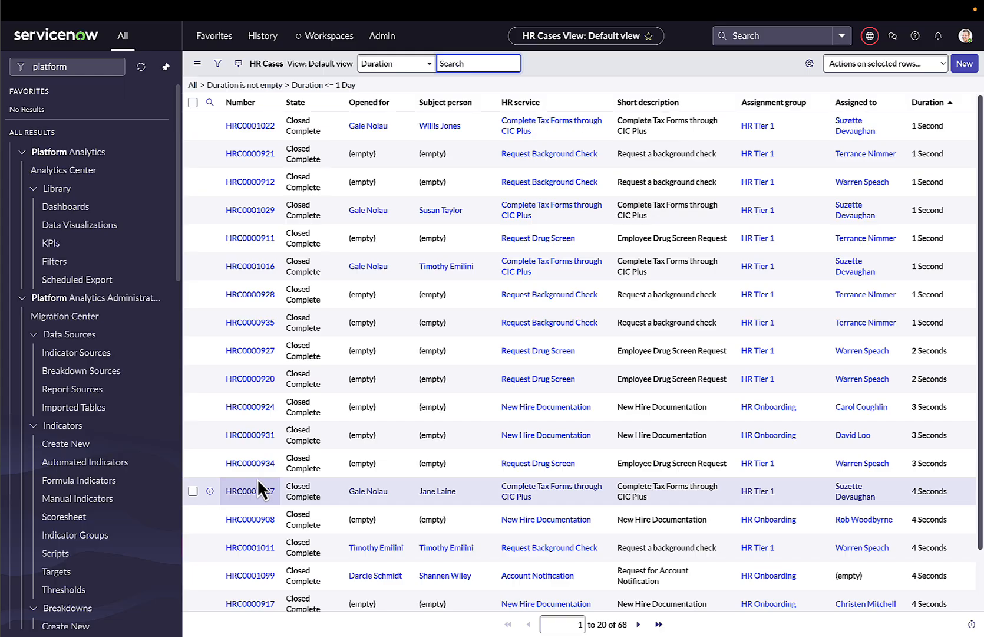
scroll(343, 443, "down", 1)
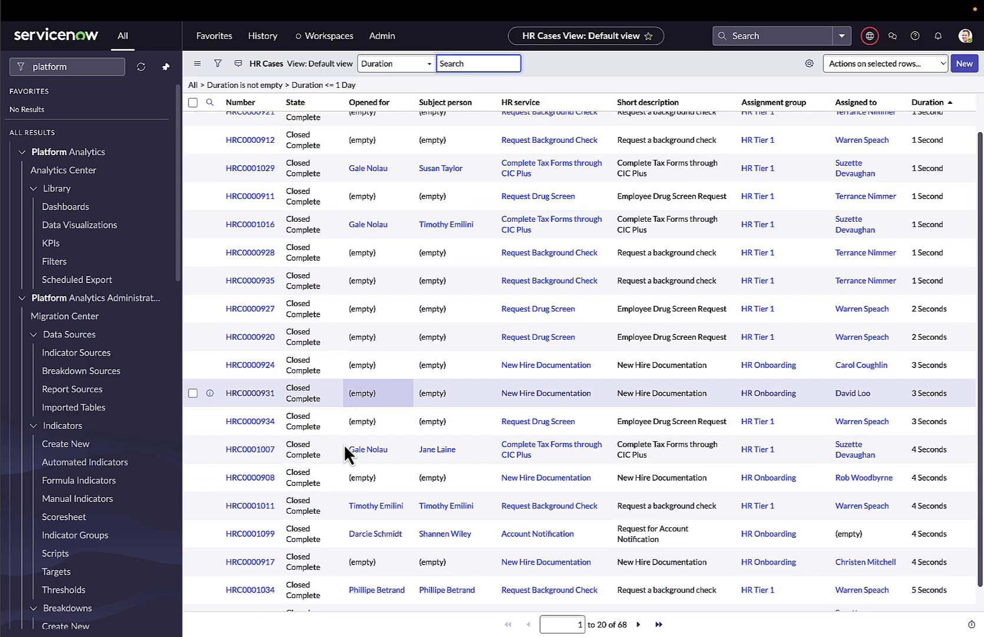
scroll(353, 444, "up", 1)
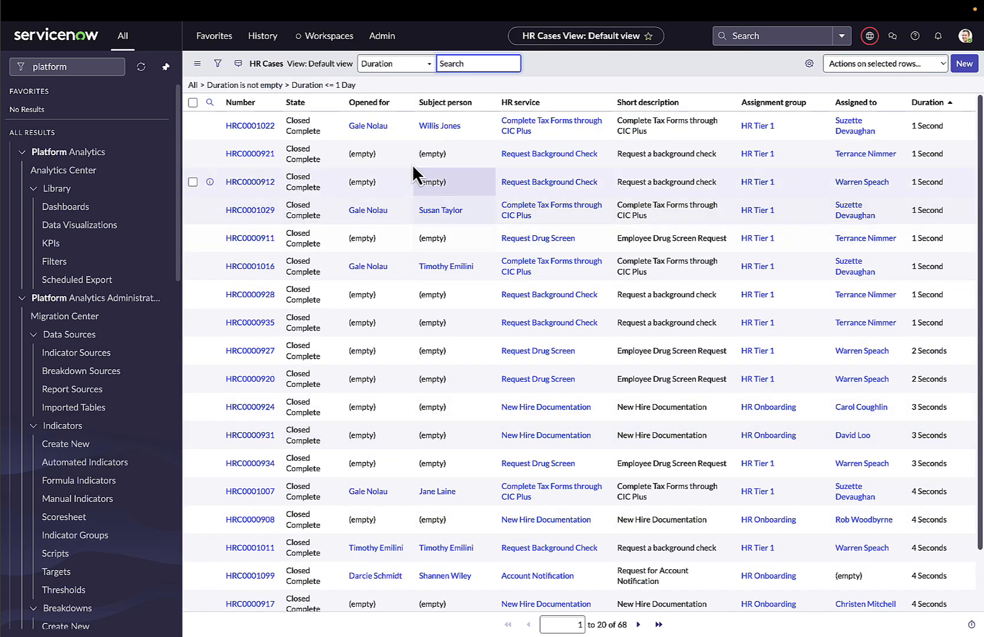
- Review the available and selected columns for the HR Cases list and accept the existing column selection
left_click(809, 63)
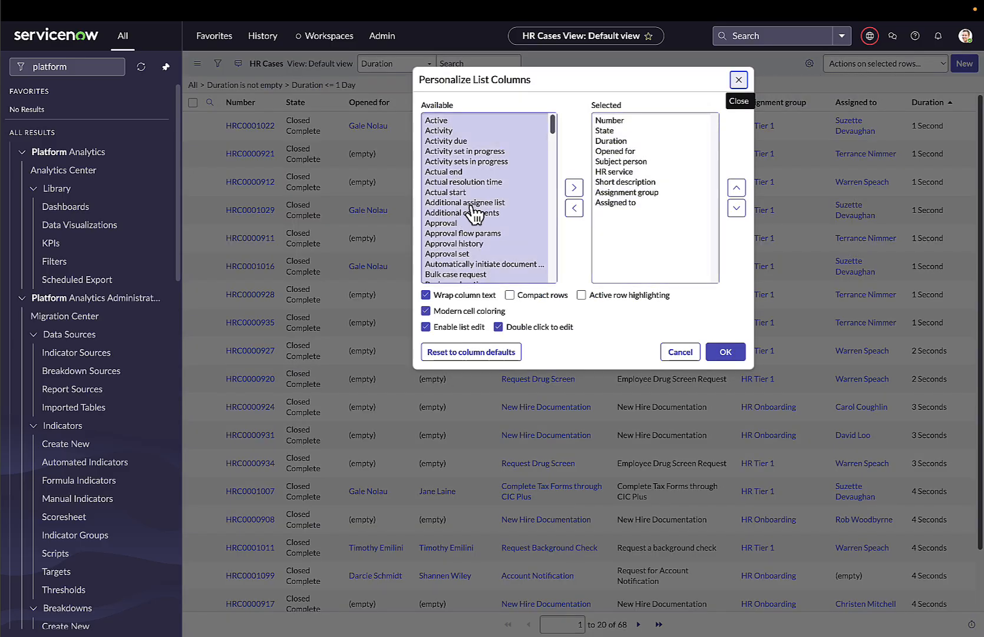
scroll(473, 214, "down", 5)
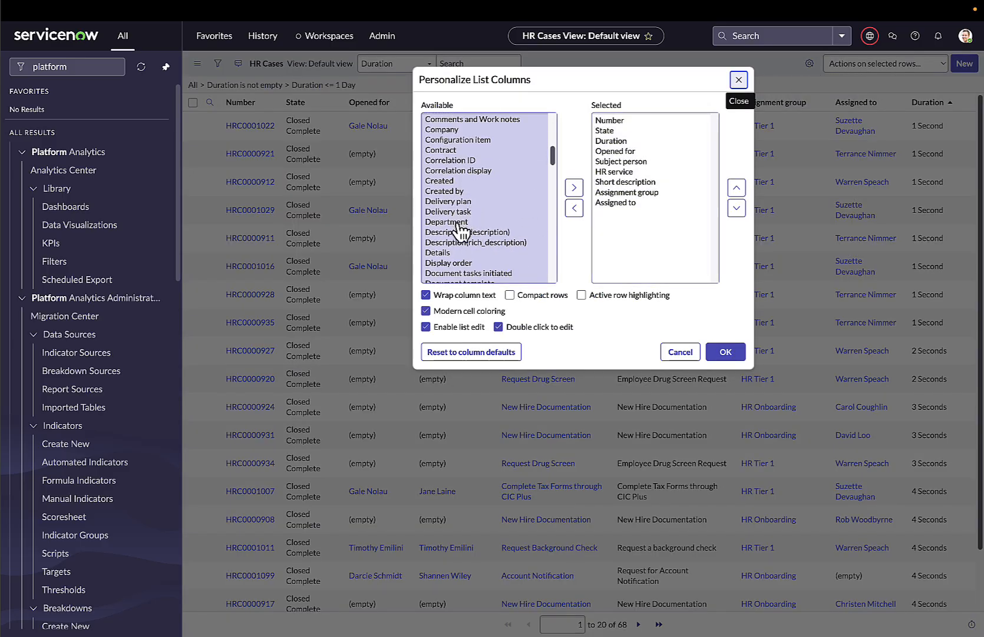
scroll(460, 235, "down", 3)
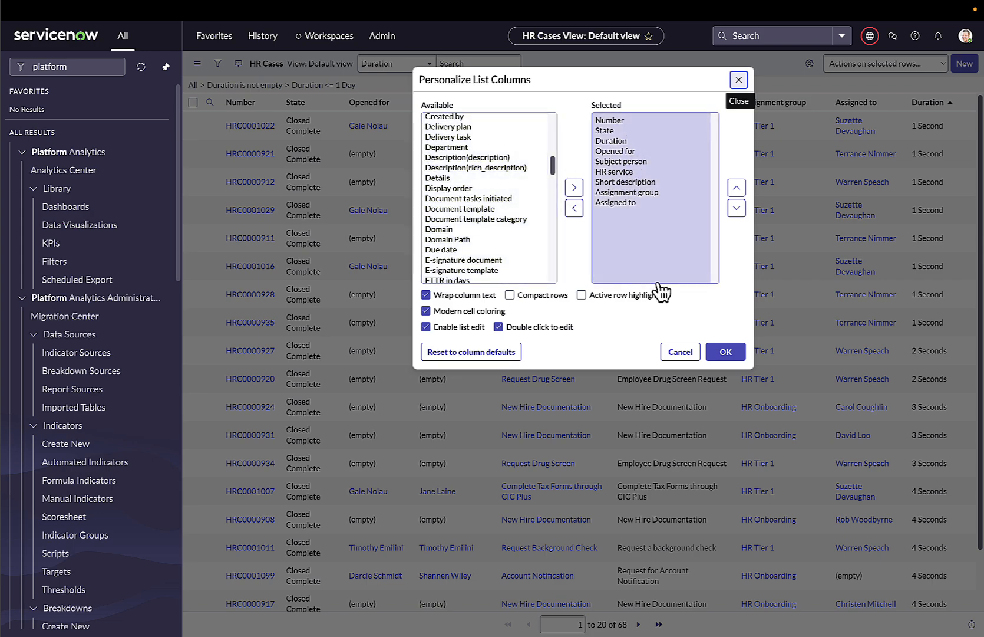
left_click(726, 352)
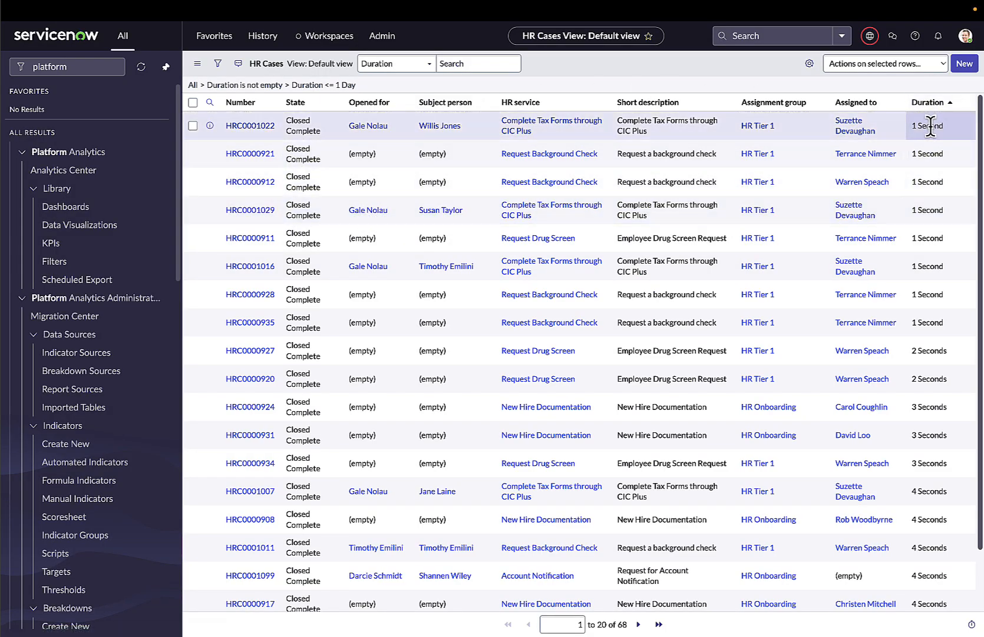
- Examine the Duration values of the HR cases listed under the one-day-or-less range
left_click(936, 180)
scroll(935, 181, "down", 1)
scroll(934, 180, "up", 1)
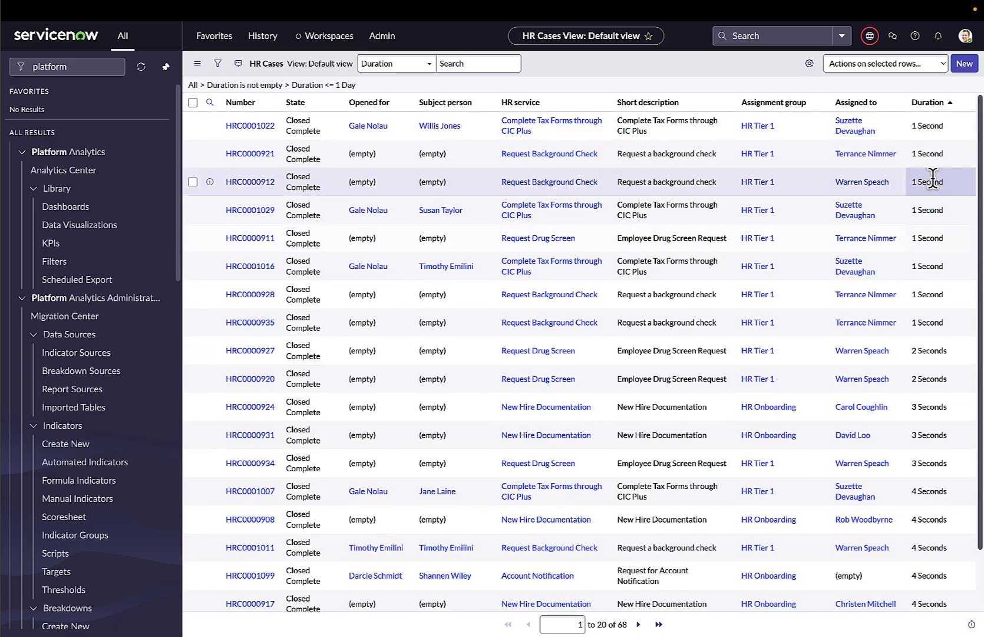
left_click(776, 181)
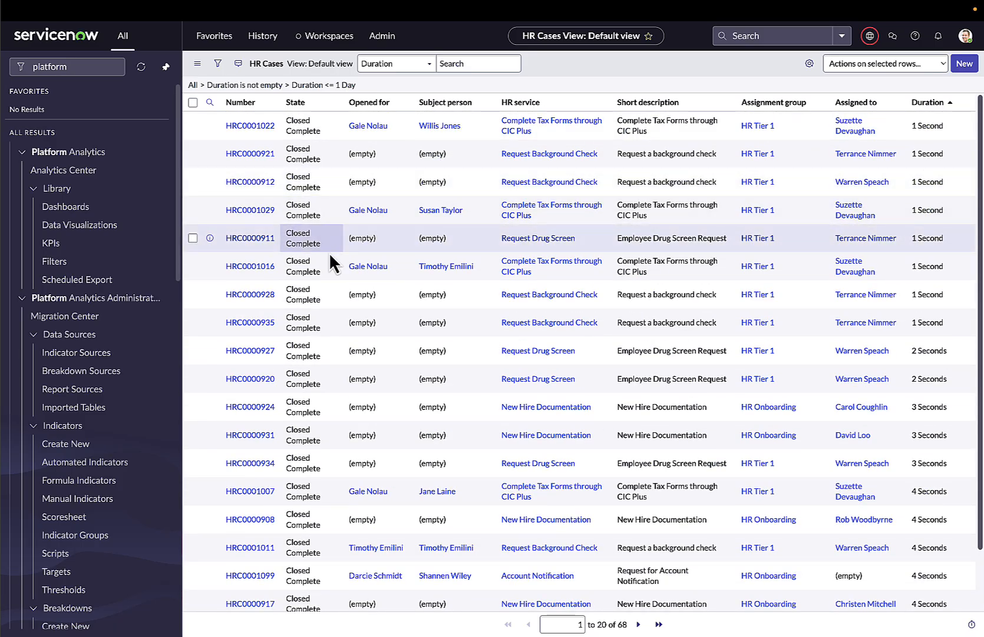
left_click(277, 292)
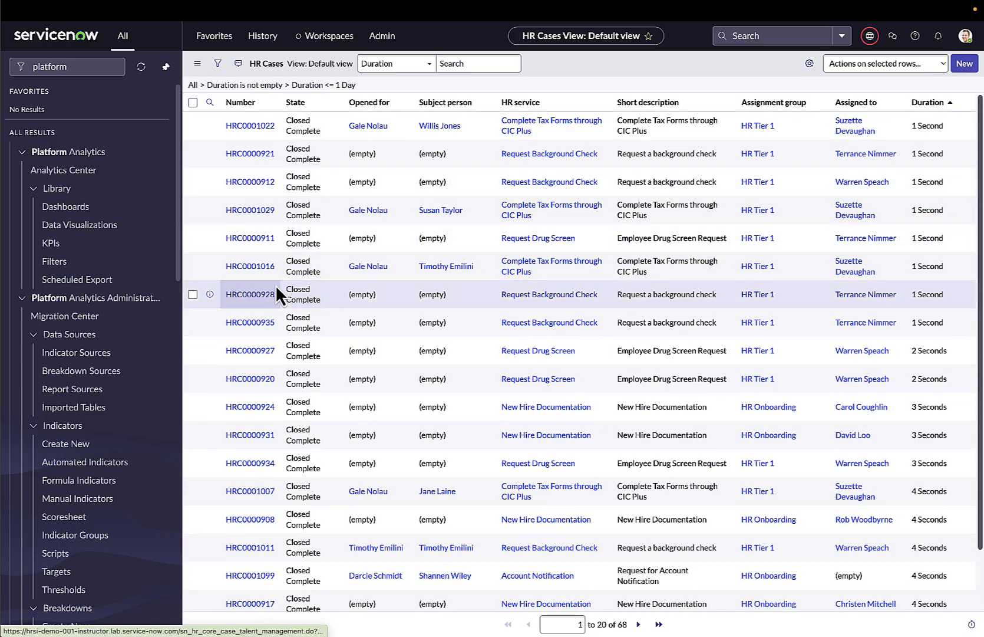